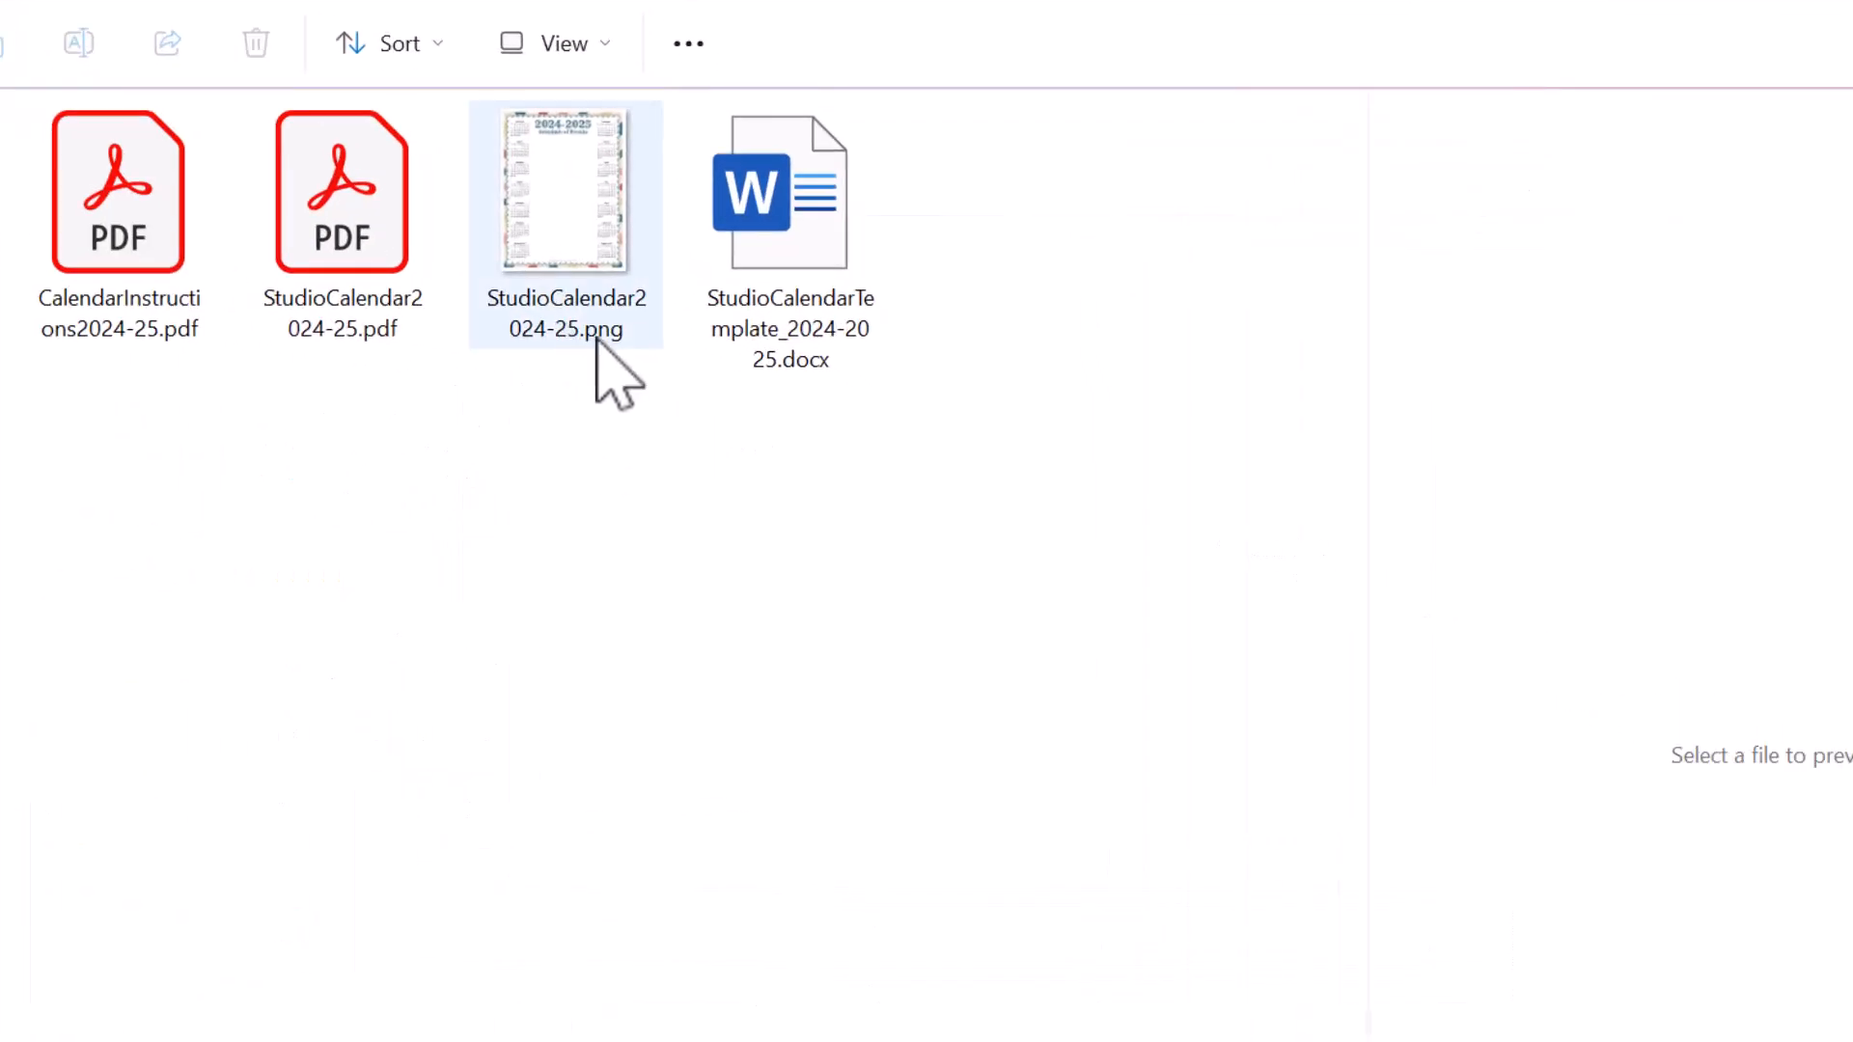
# - Insert the picture StudioCalendar2024-25.png from the ProductDeliverables folder above the schedule table
pyautogui.moveTo(595, 338)
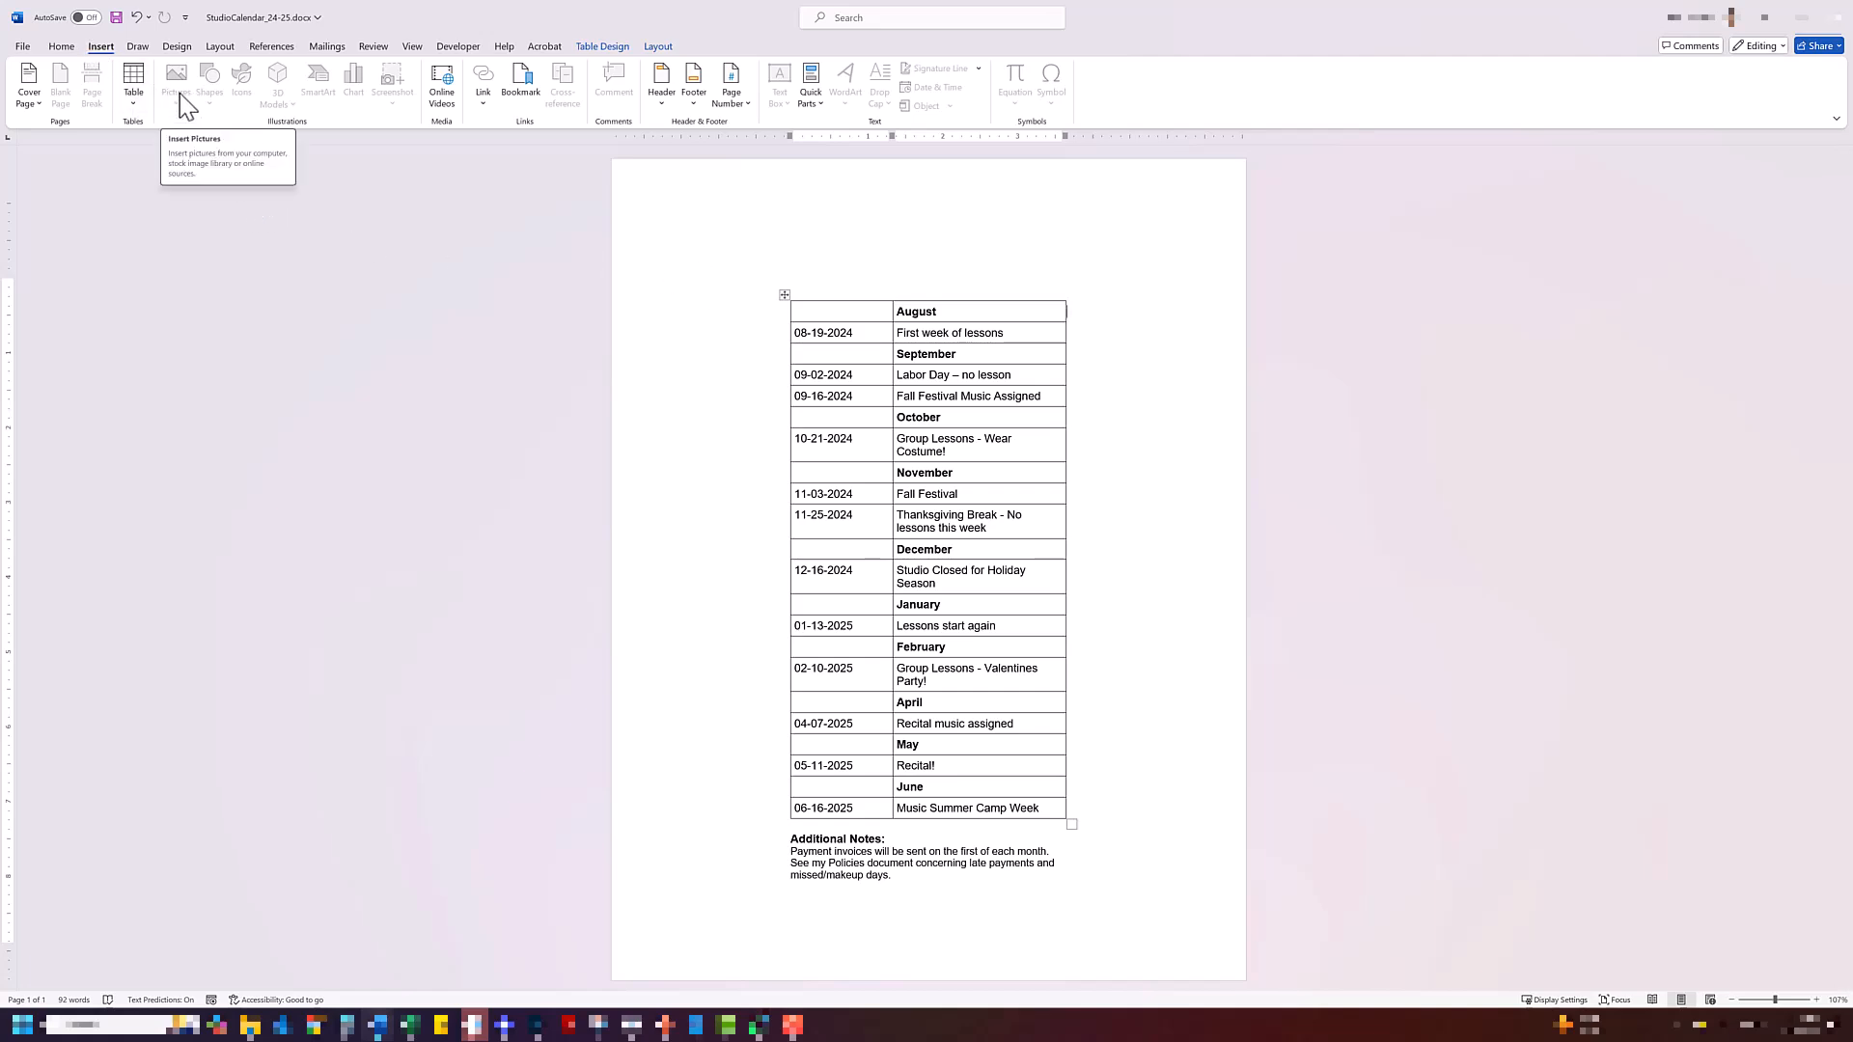
pyautogui.click(817, 277)
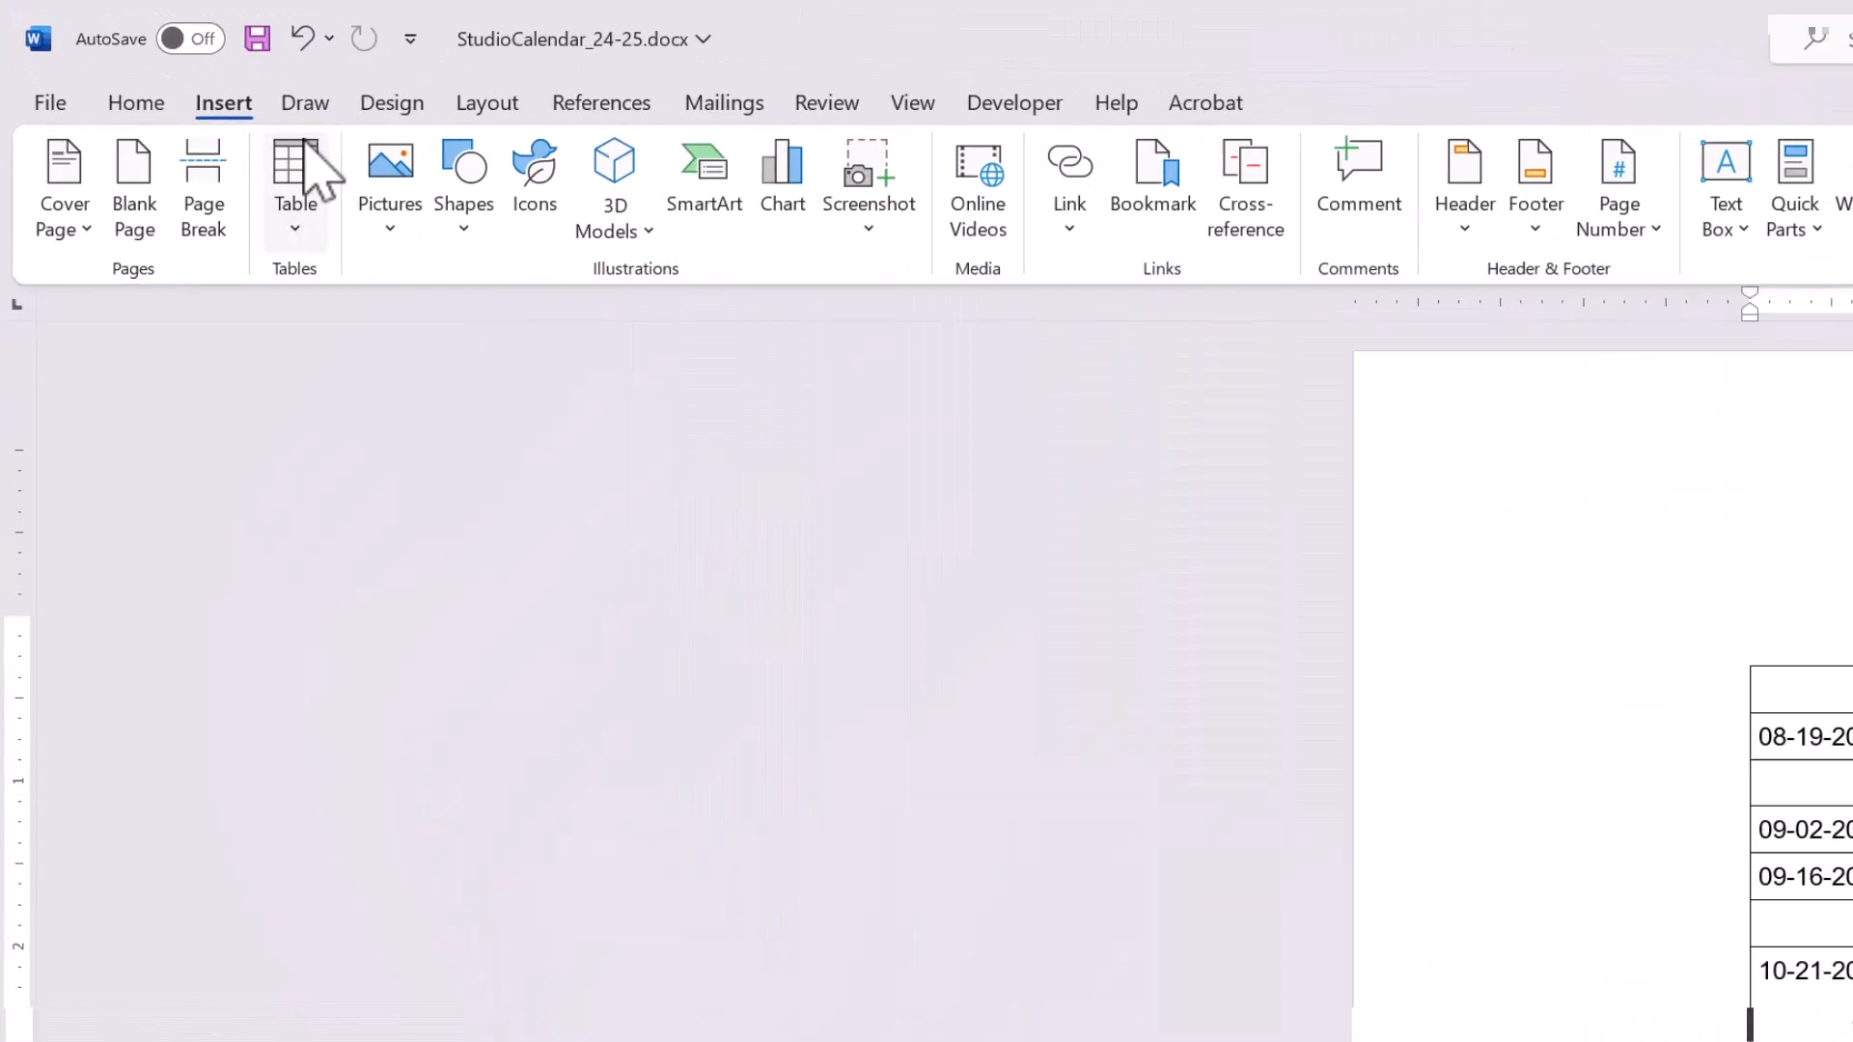
pyautogui.click(391, 204)
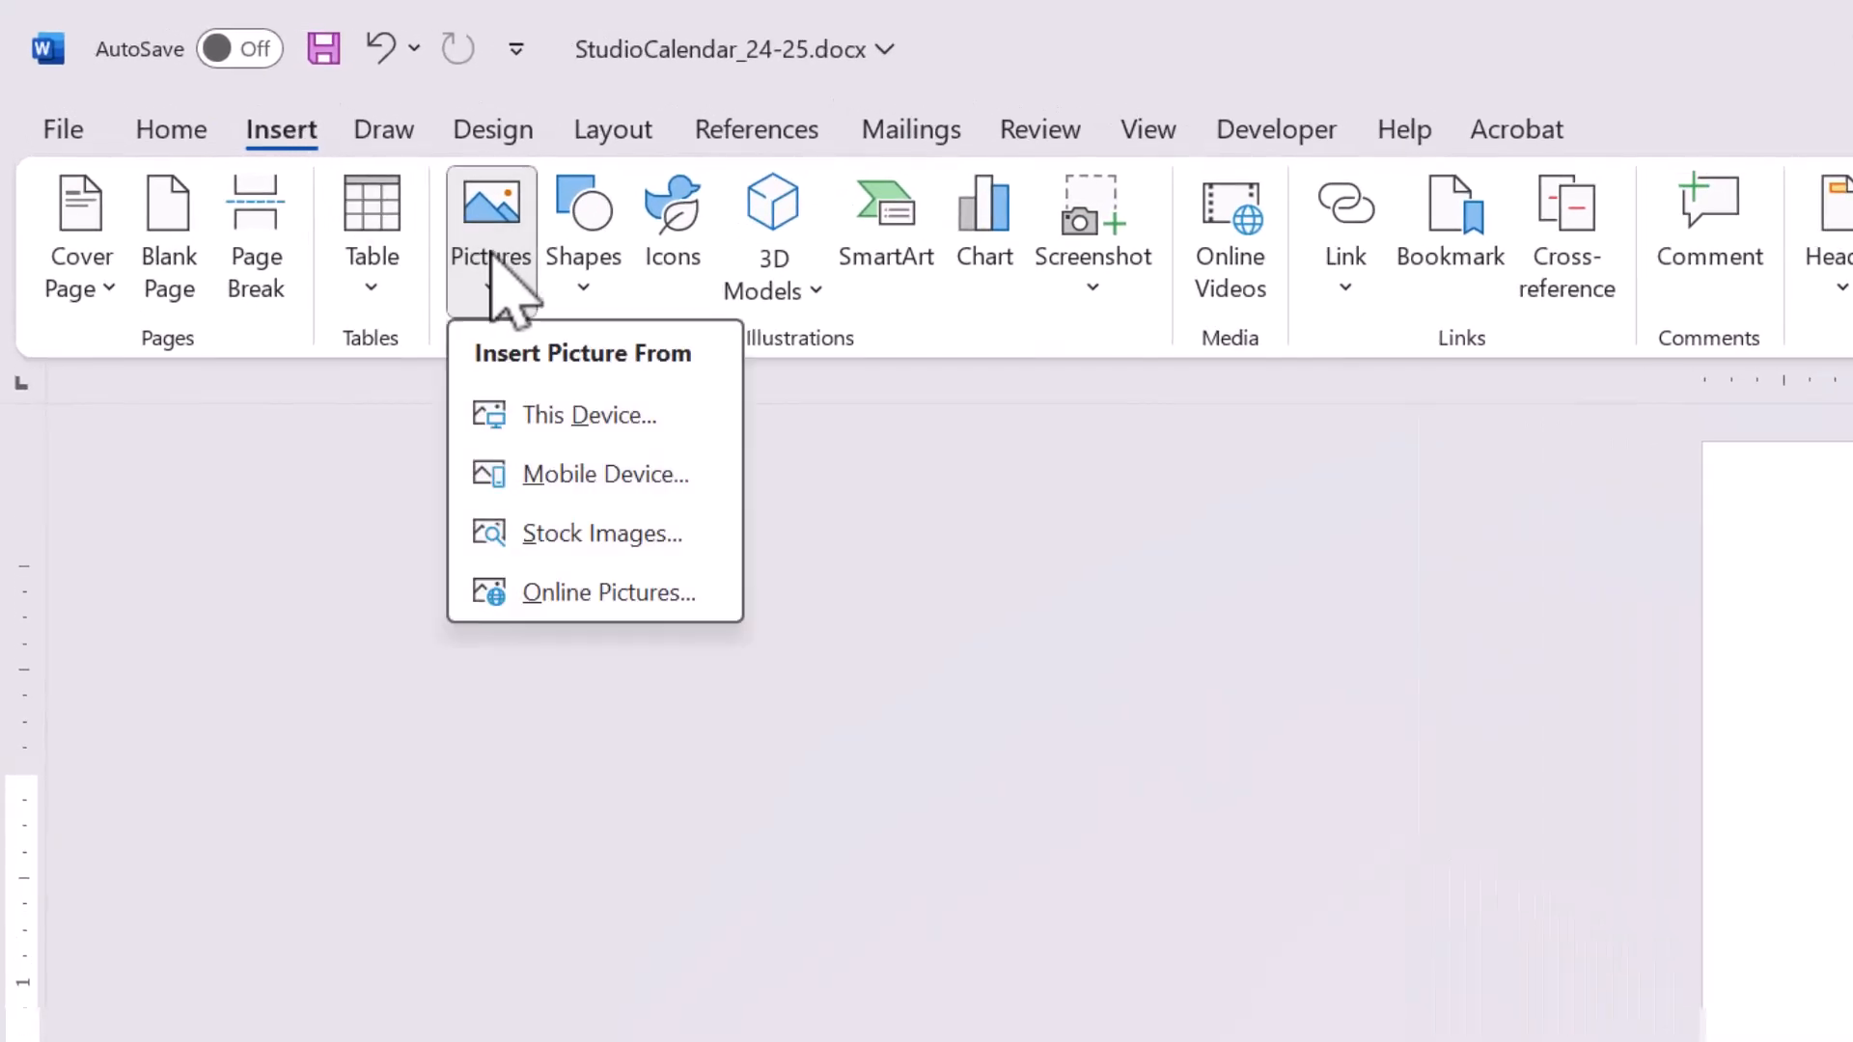
pyautogui.click(569, 417)
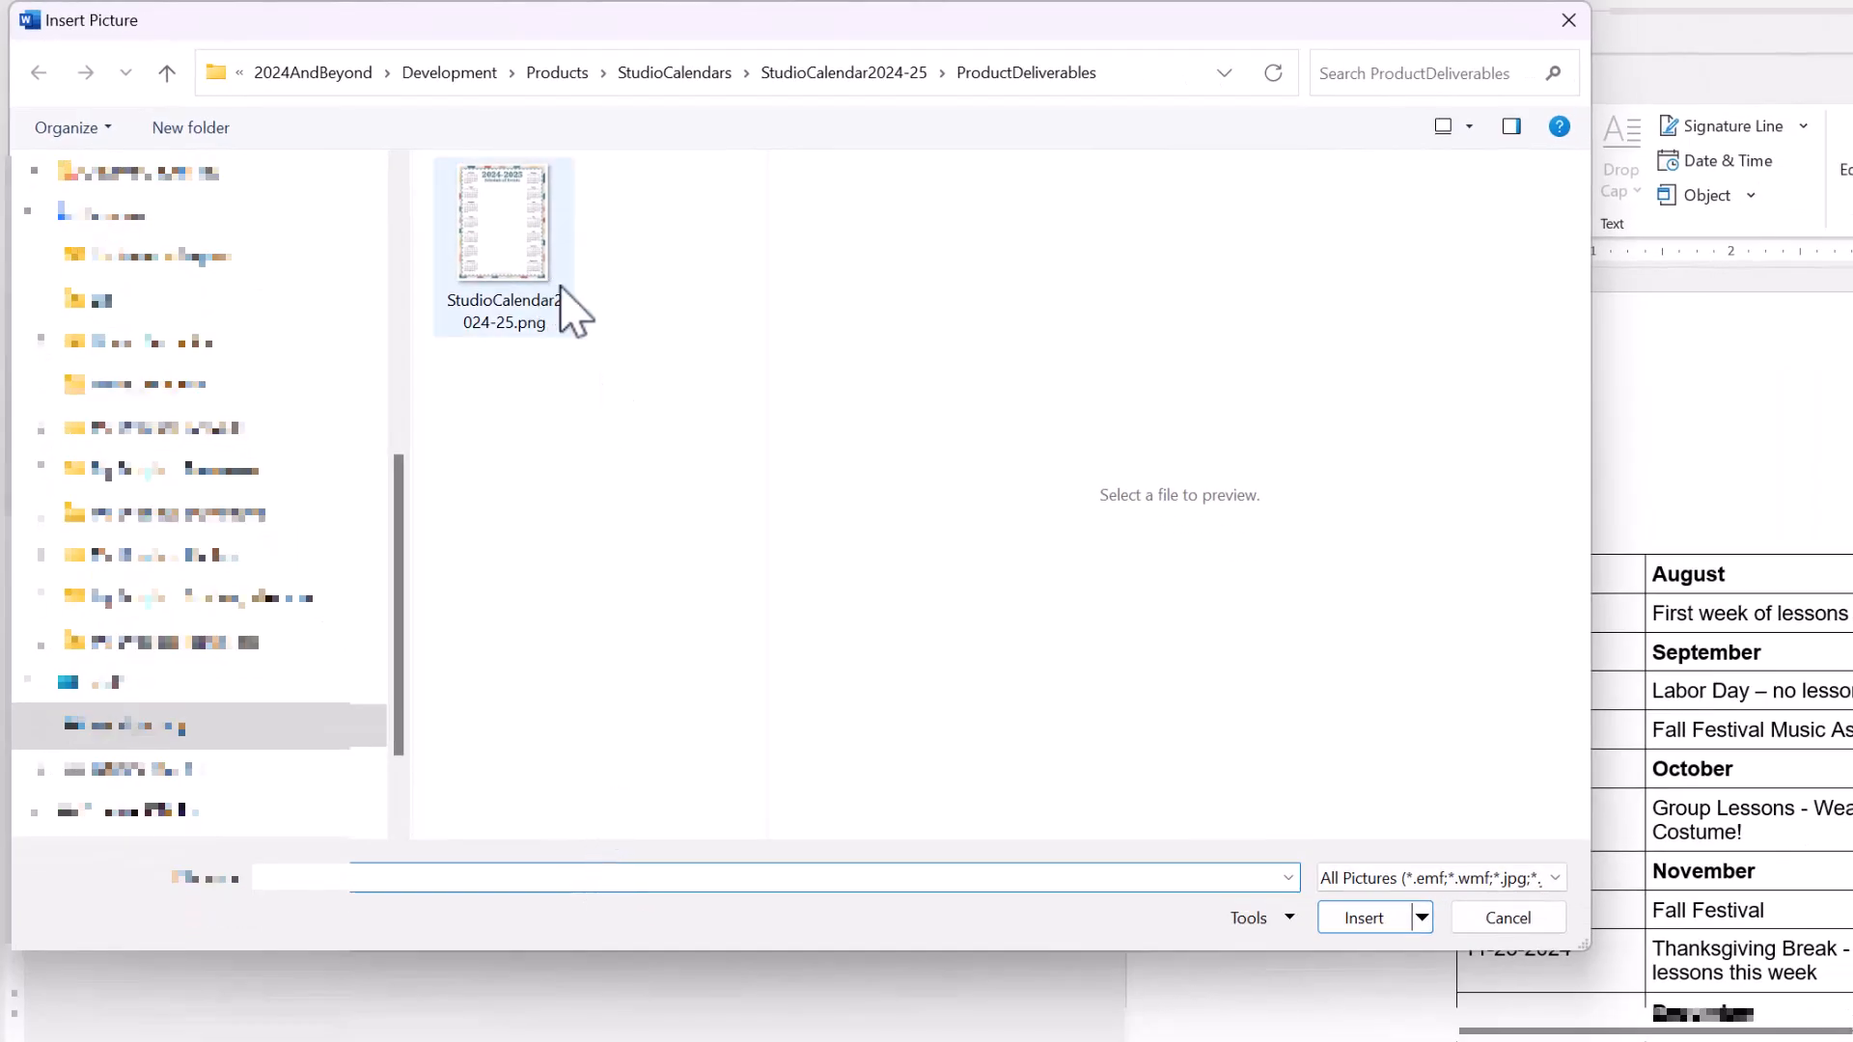
pyautogui.click(521, 266)
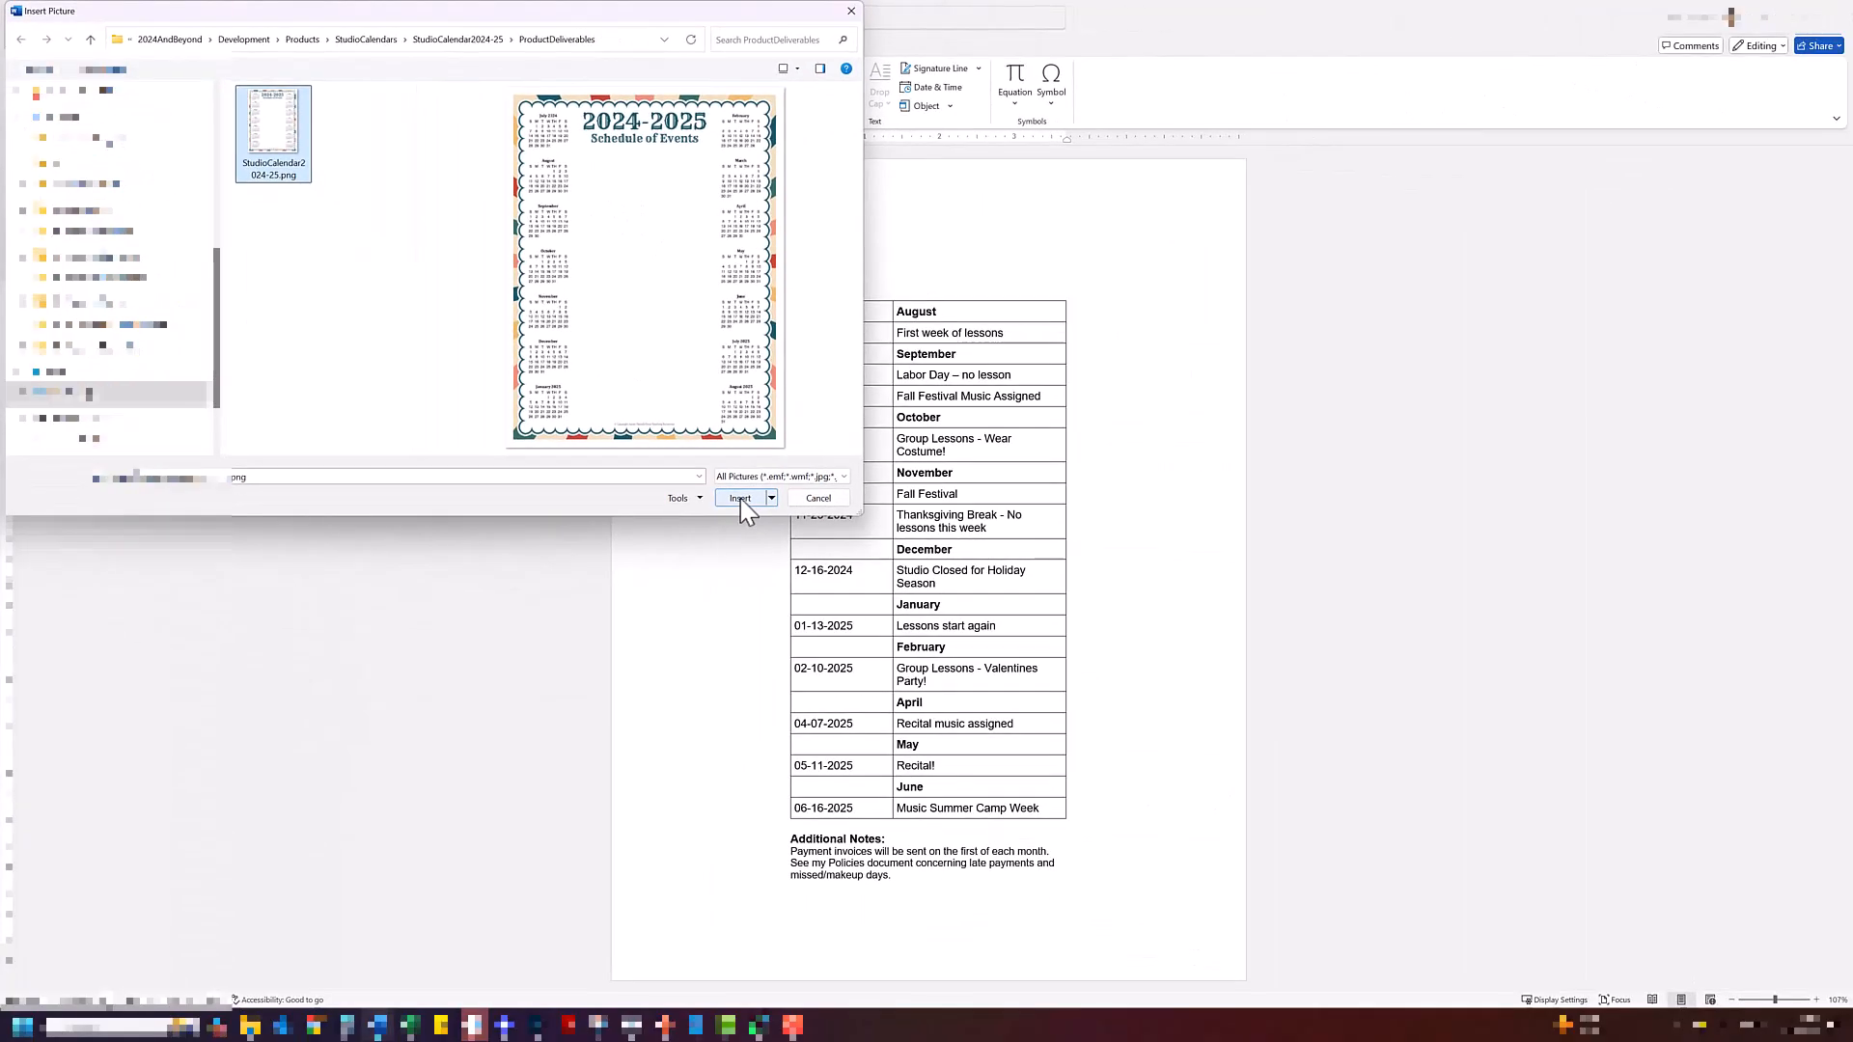
pyautogui.click(1364, 918)
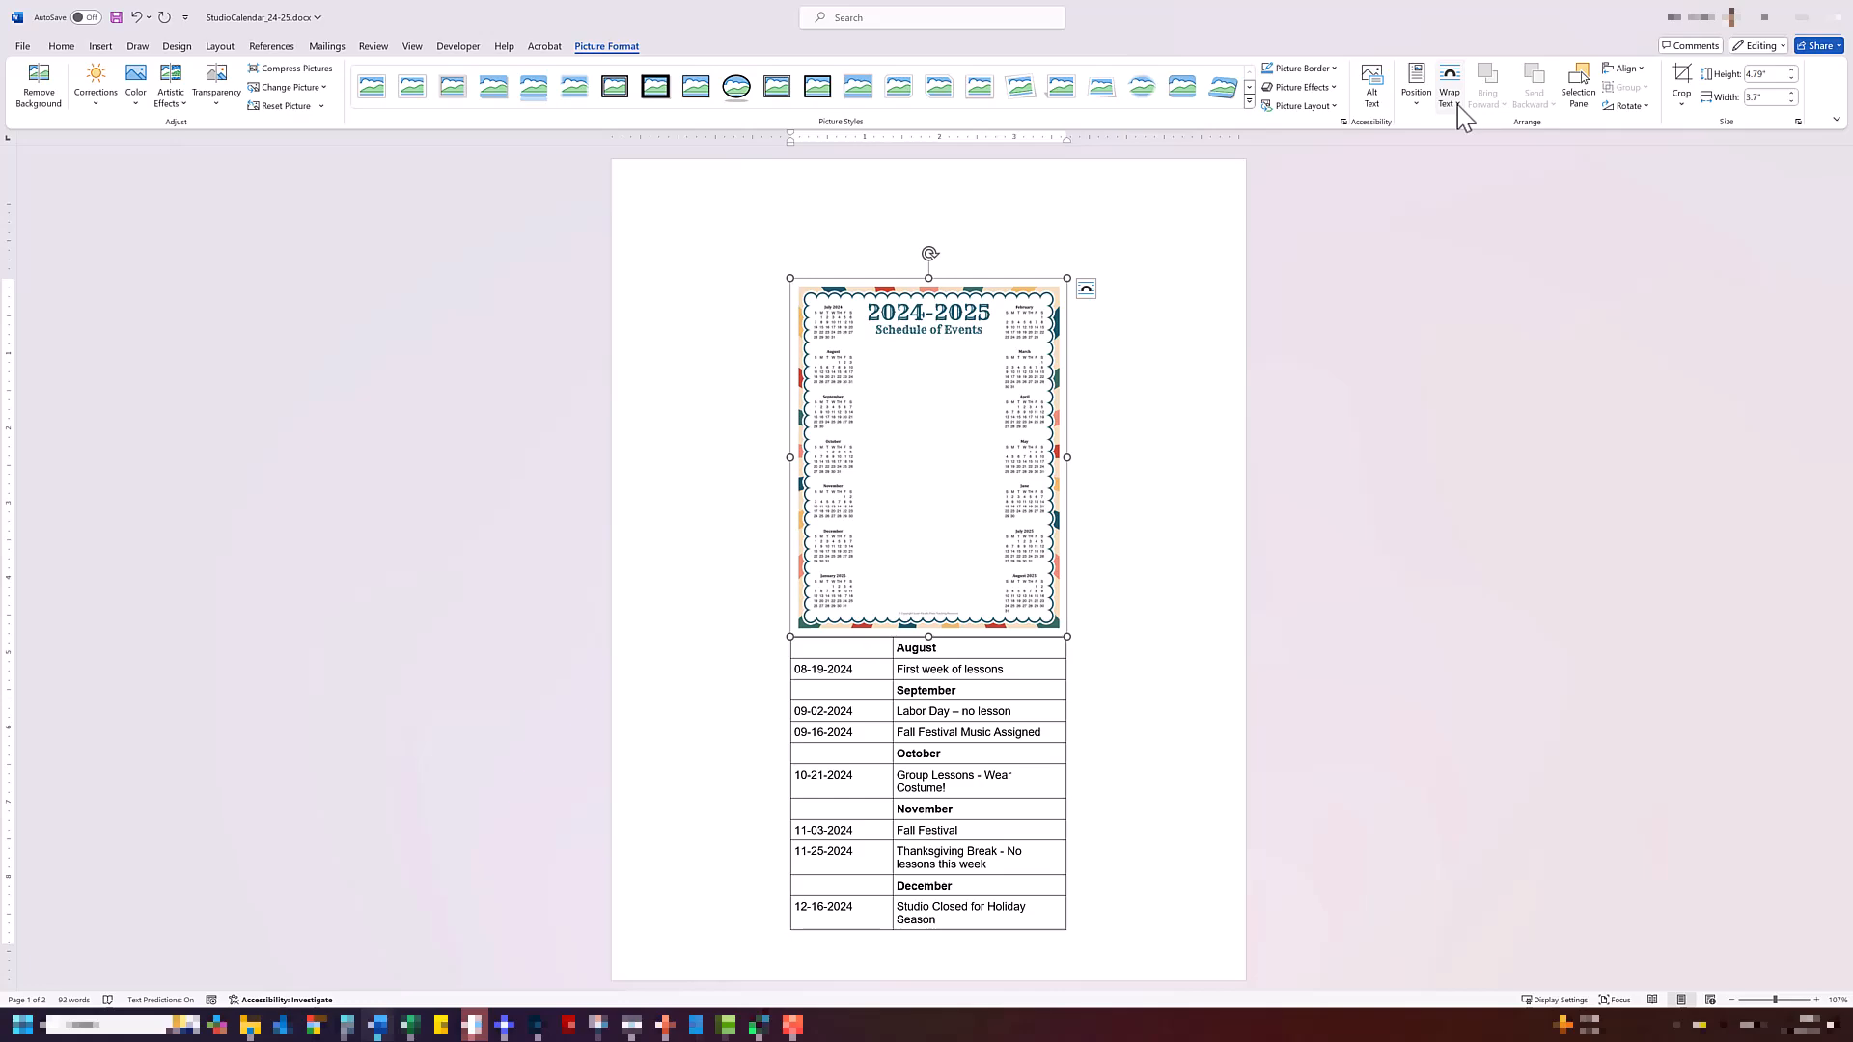
# - Set the calendar picture's text wrapping to Behind Text so the schedule table lies over it
pyautogui.click(1087, 290)
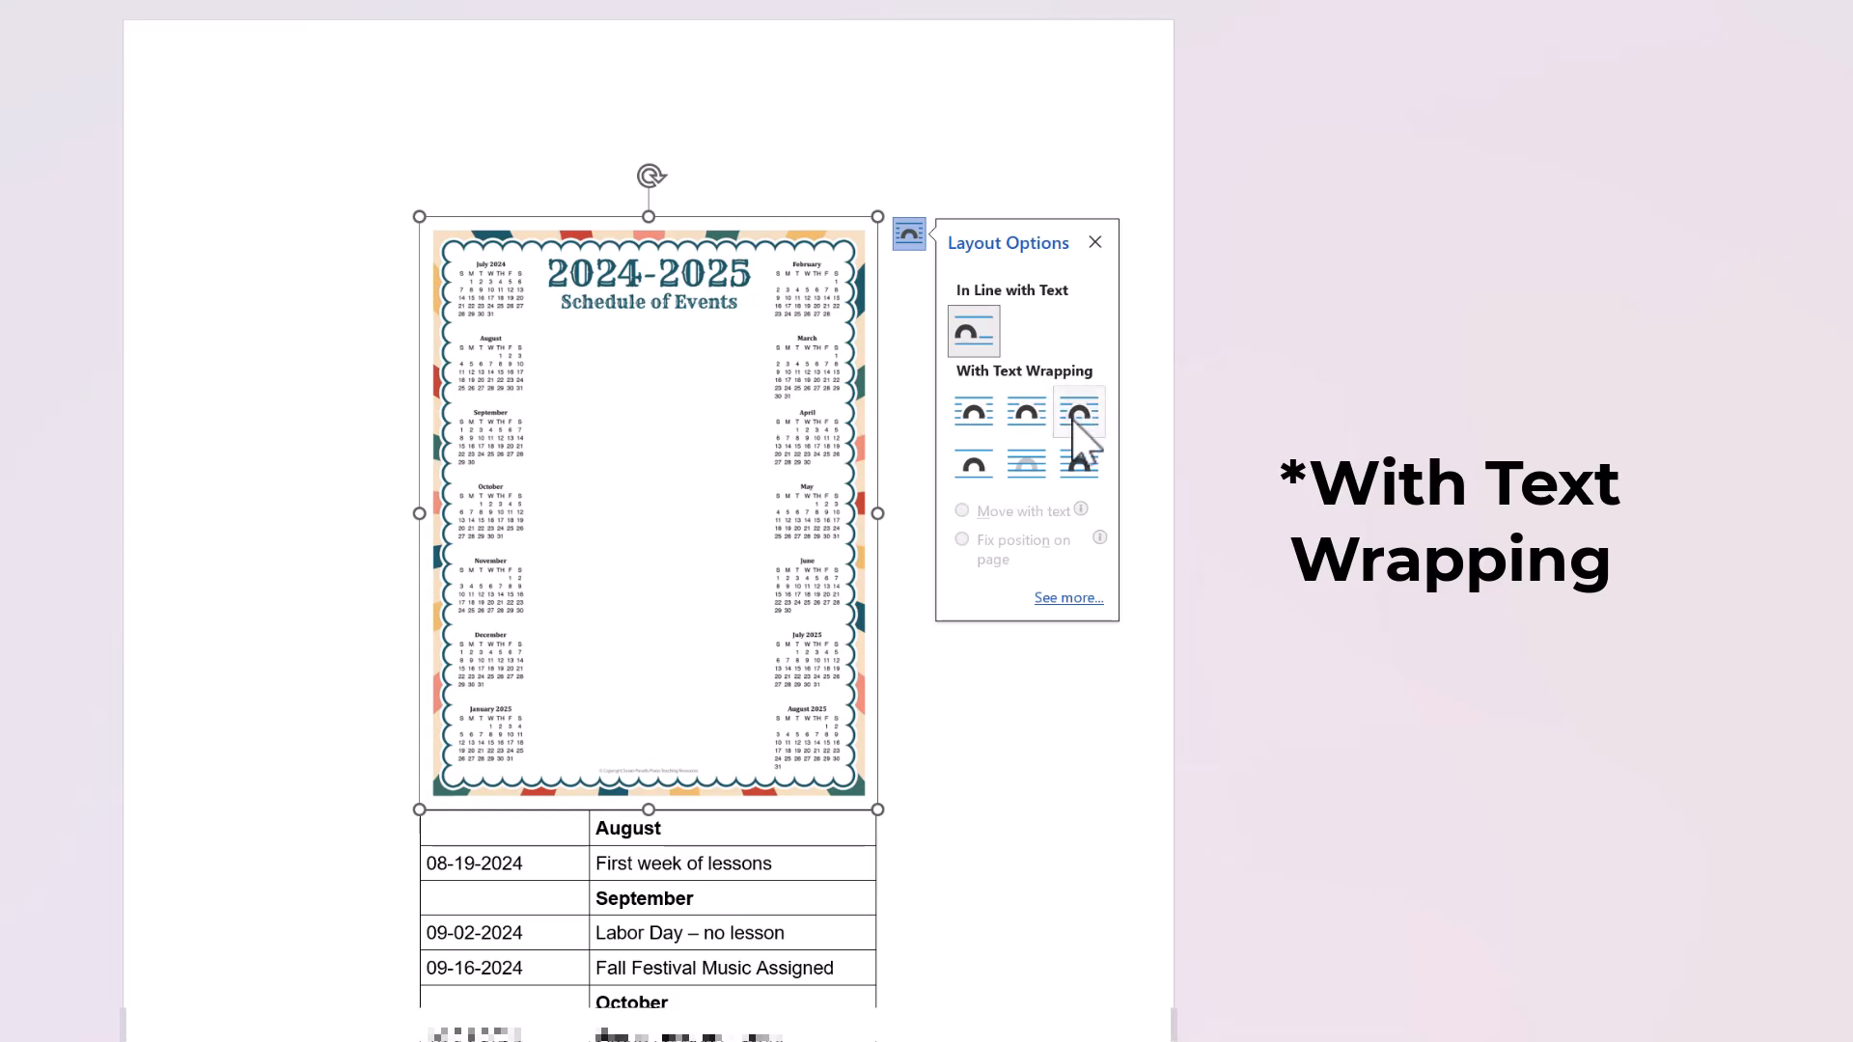
pyautogui.click(1034, 482)
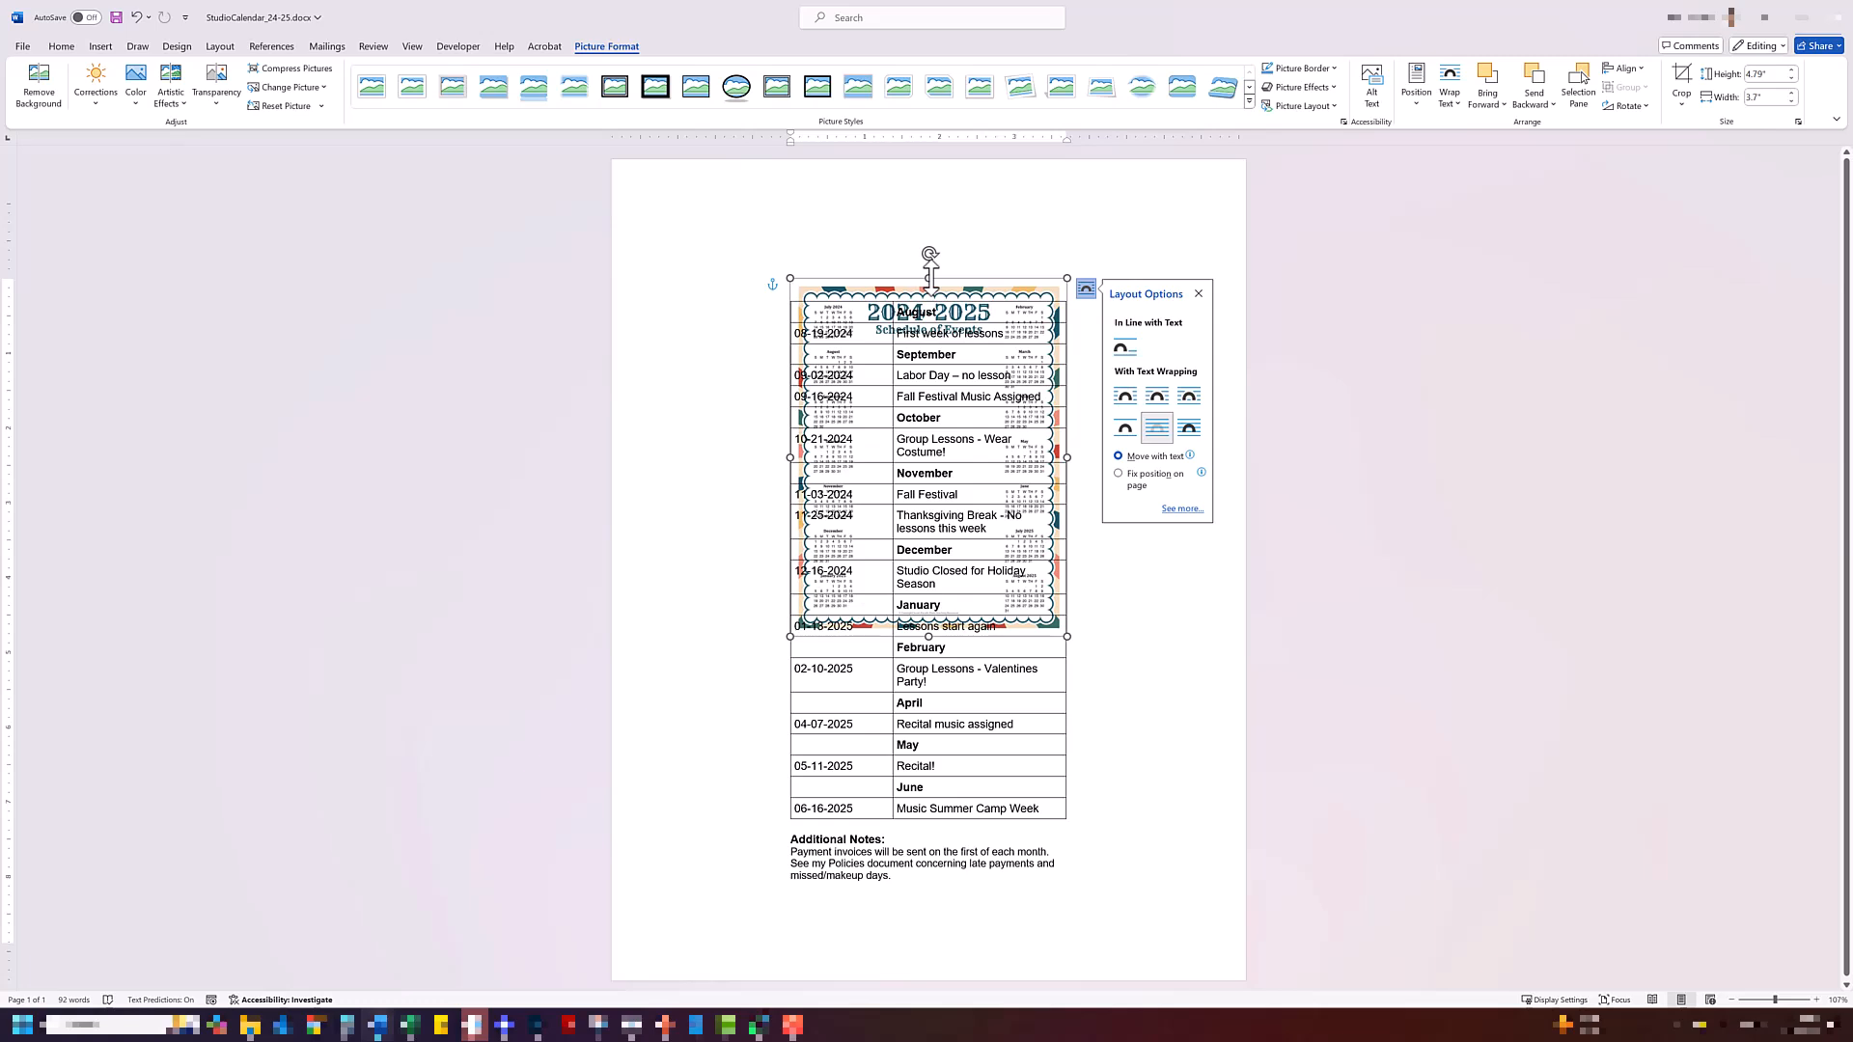
pyautogui.click(931, 278)
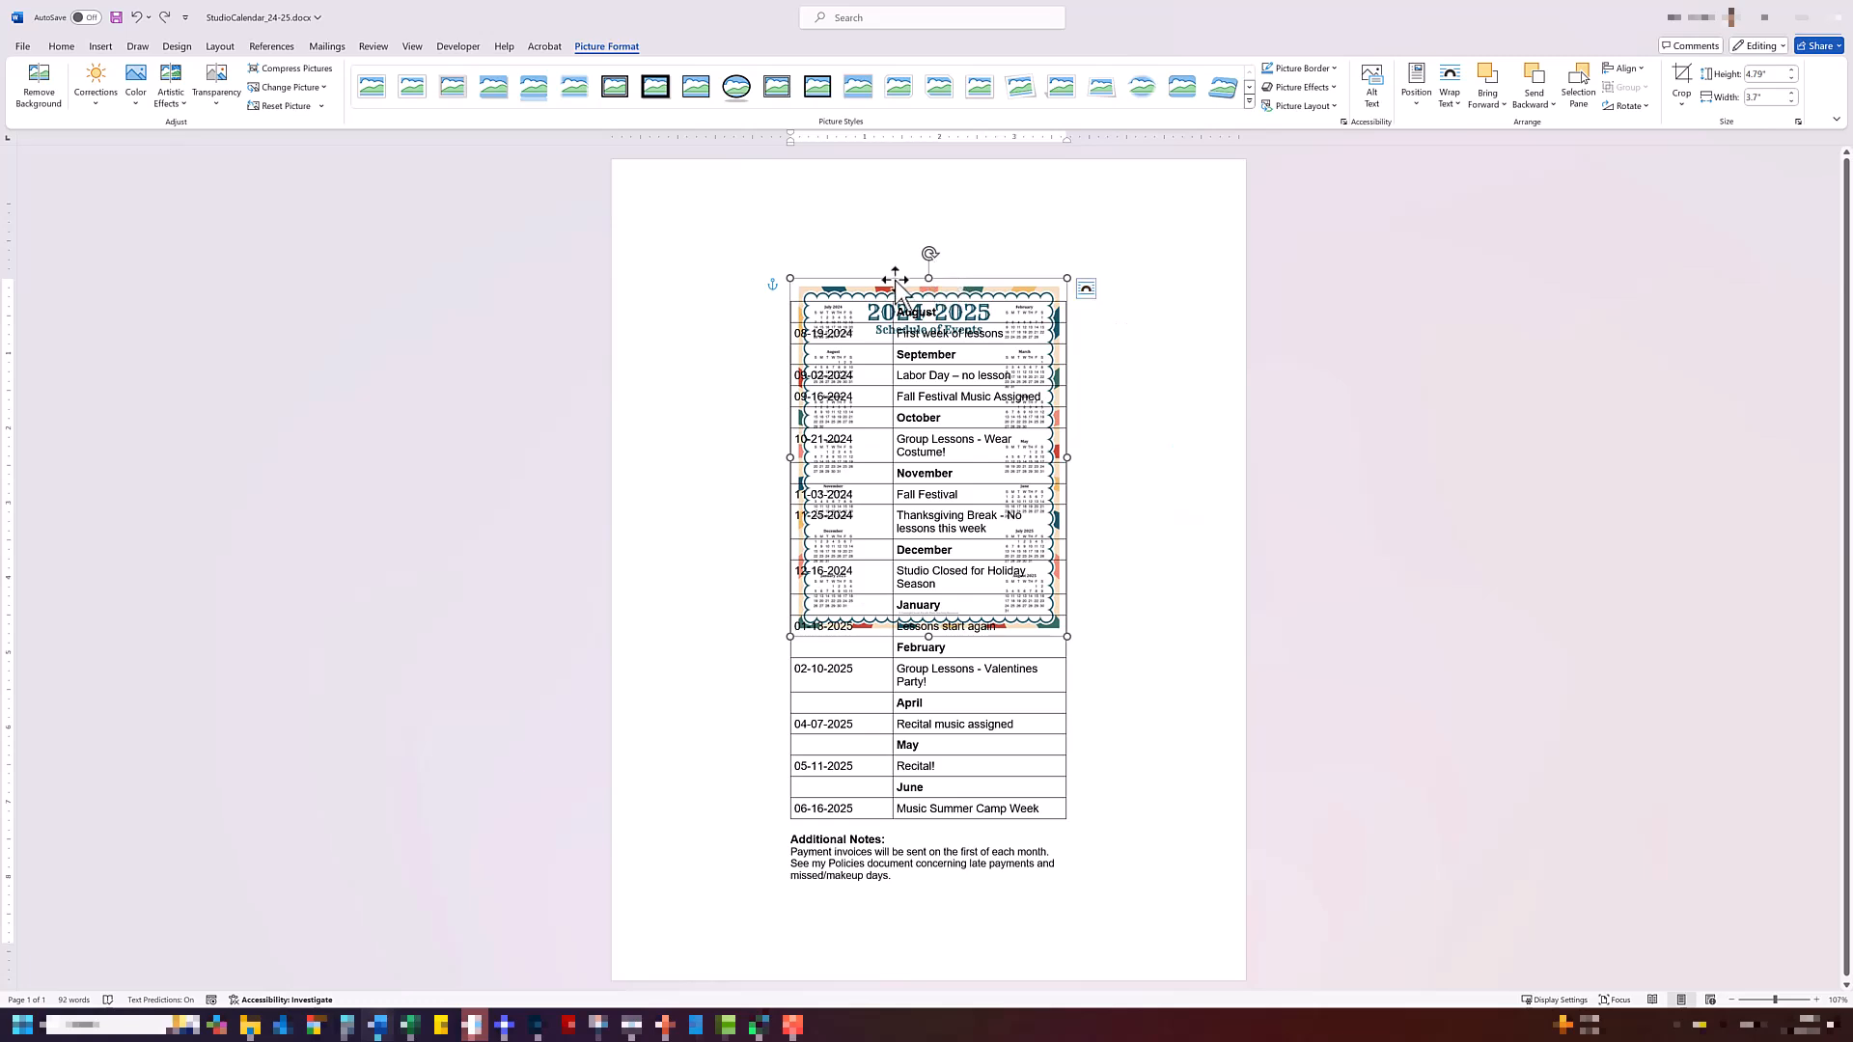
# - Enlarge the calendar picture proportionally to about 10.99 inches high by 8.49 inches wide so it covers the page
pyautogui.moveTo(791, 278); pyautogui.dragTo(787, 274)
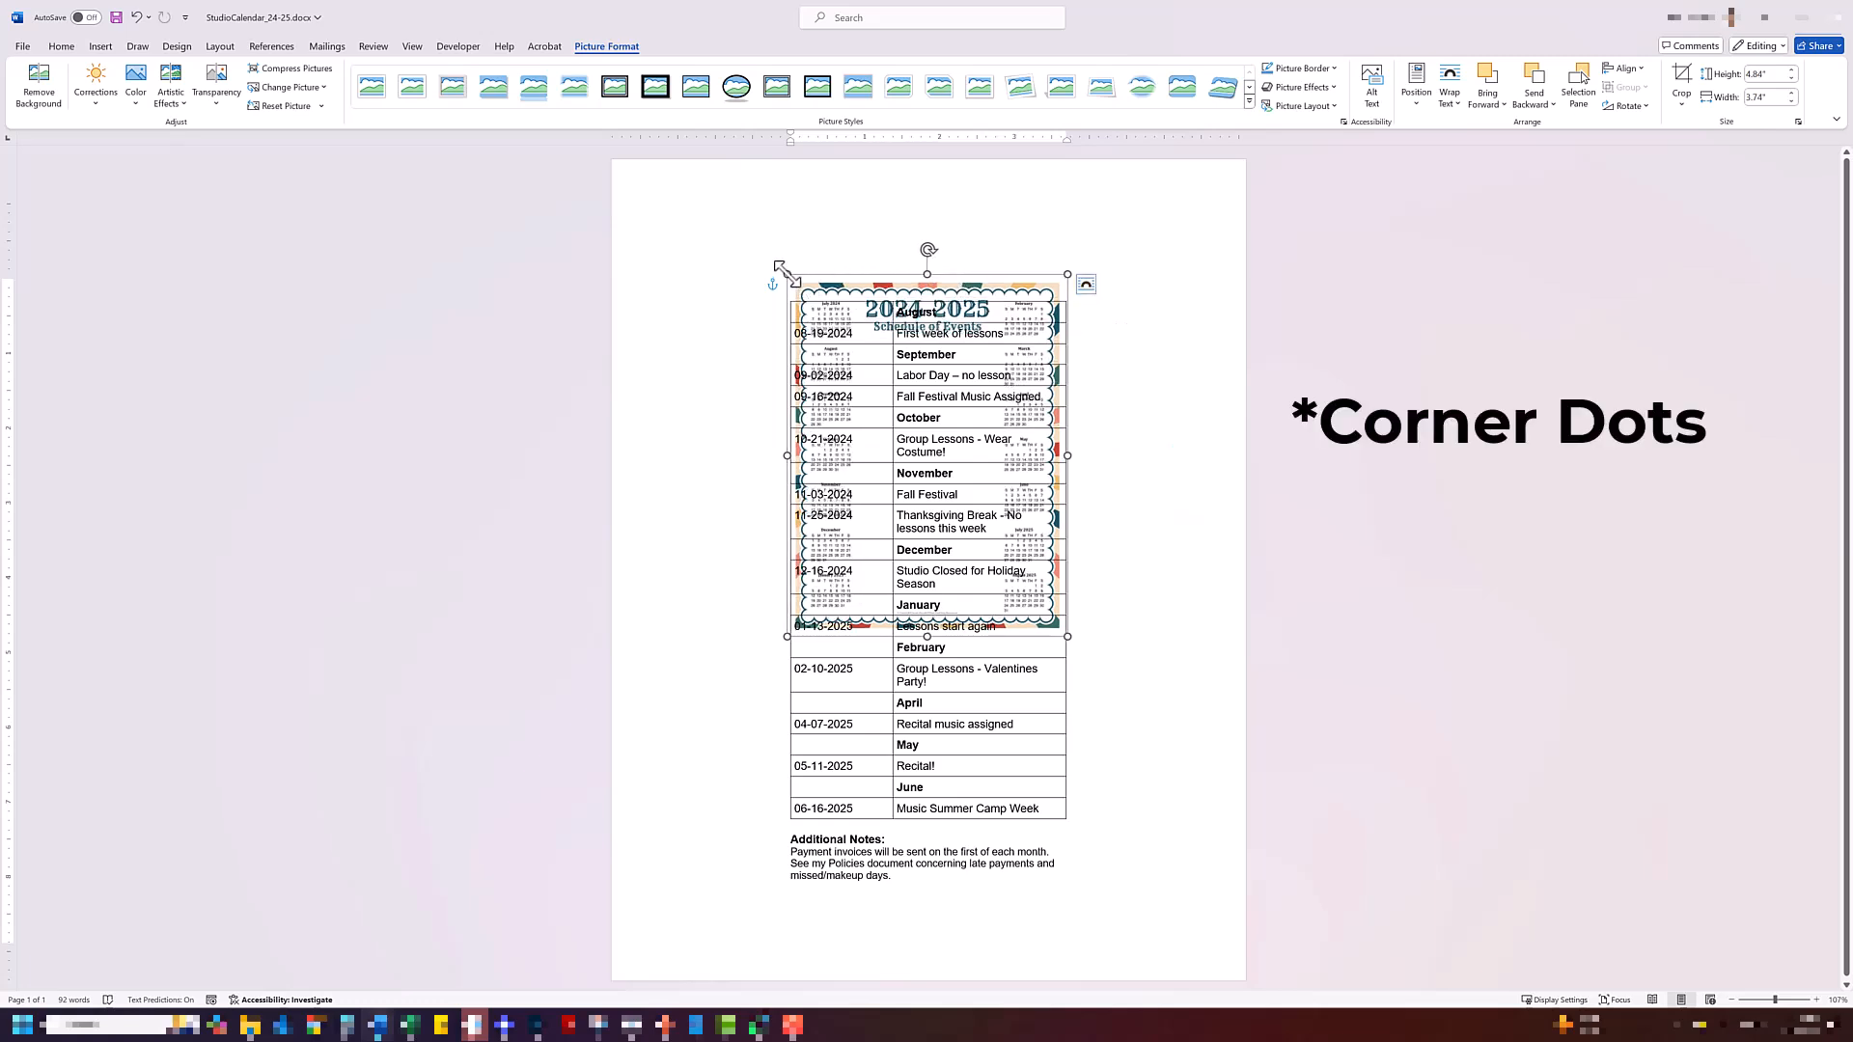
pyautogui.moveTo(787, 275); pyautogui.dragTo(702, 164)
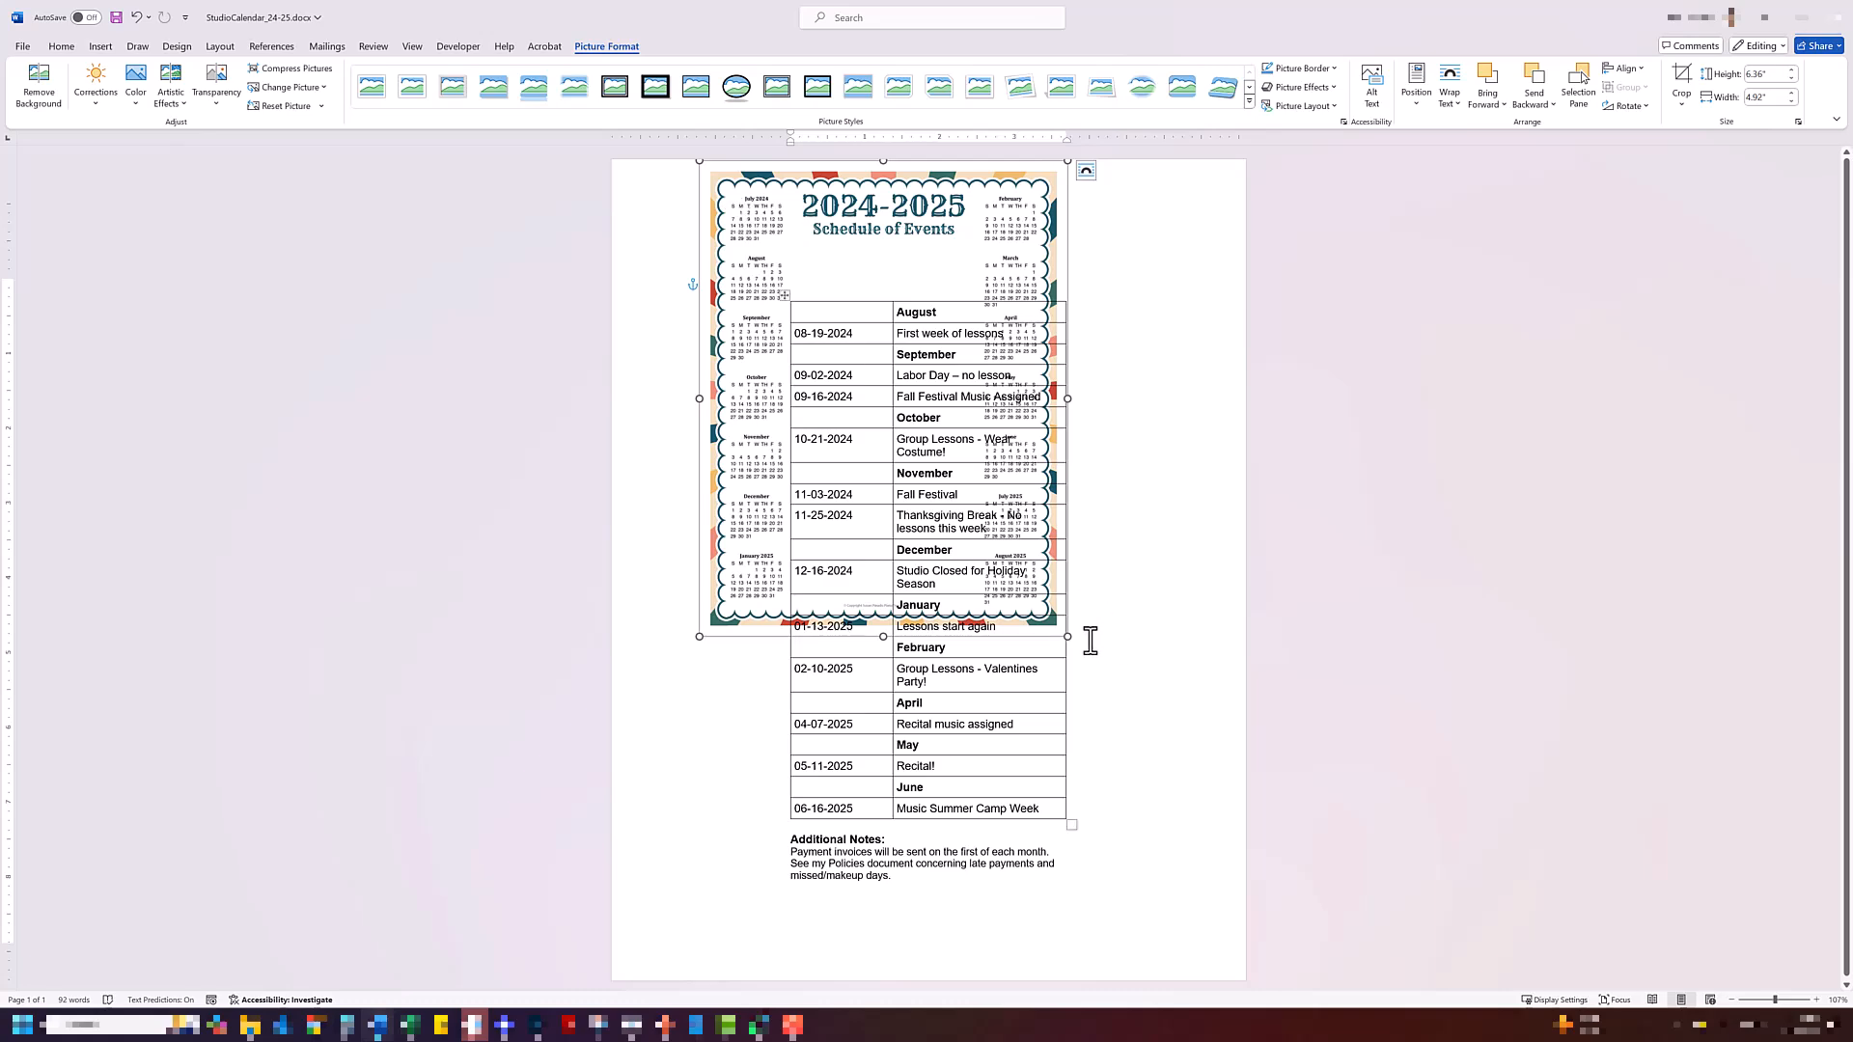
pyautogui.moveTo(1067, 637); pyautogui.dragTo(1248, 807)
pyautogui.moveTo(700, 880); pyautogui.dragTo(619, 974)
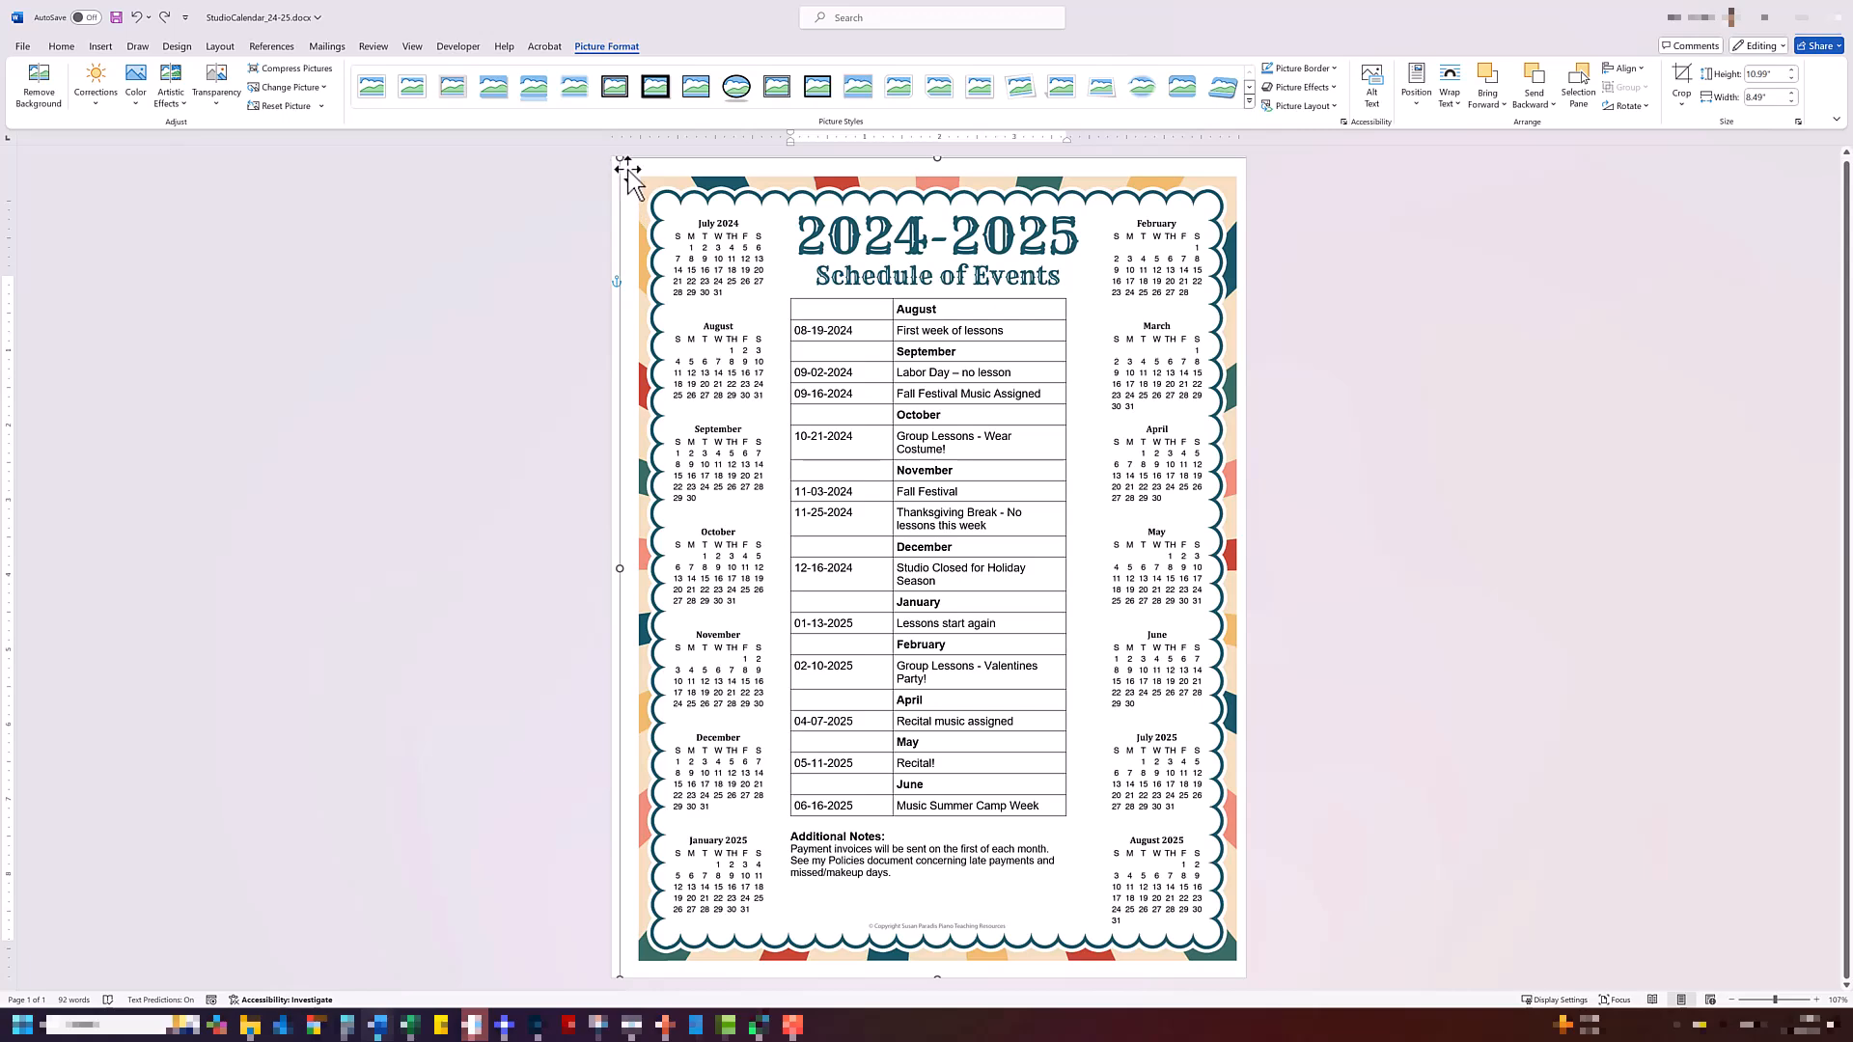
# - Align the calendar picture with the page edges, nudging it in small increments until it is centered on the page
pyautogui.moveTo(639, 175); pyautogui.dragTo(630, 177)
pyautogui.moveTo(1247, 155); pyautogui.dragTo(1248, 157)
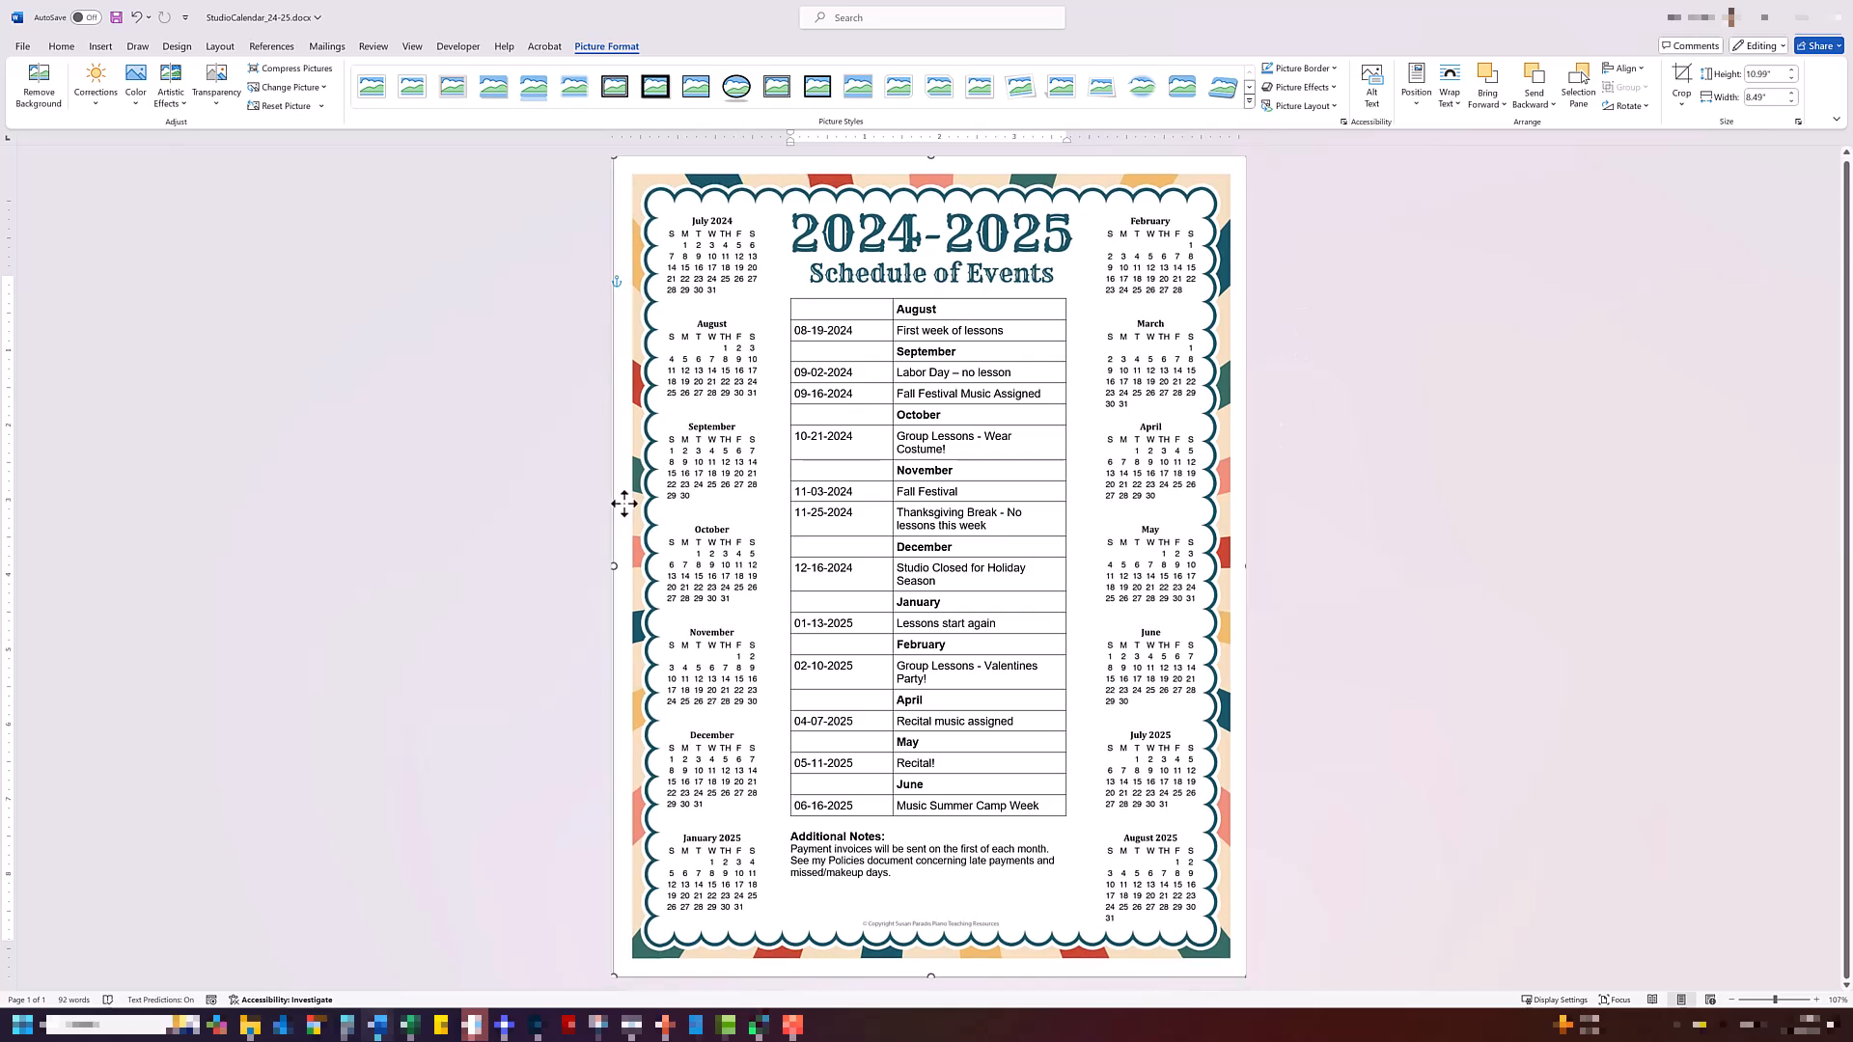
pyautogui.press('Up')
pyautogui.press('Left')
pyautogui.press('Down')
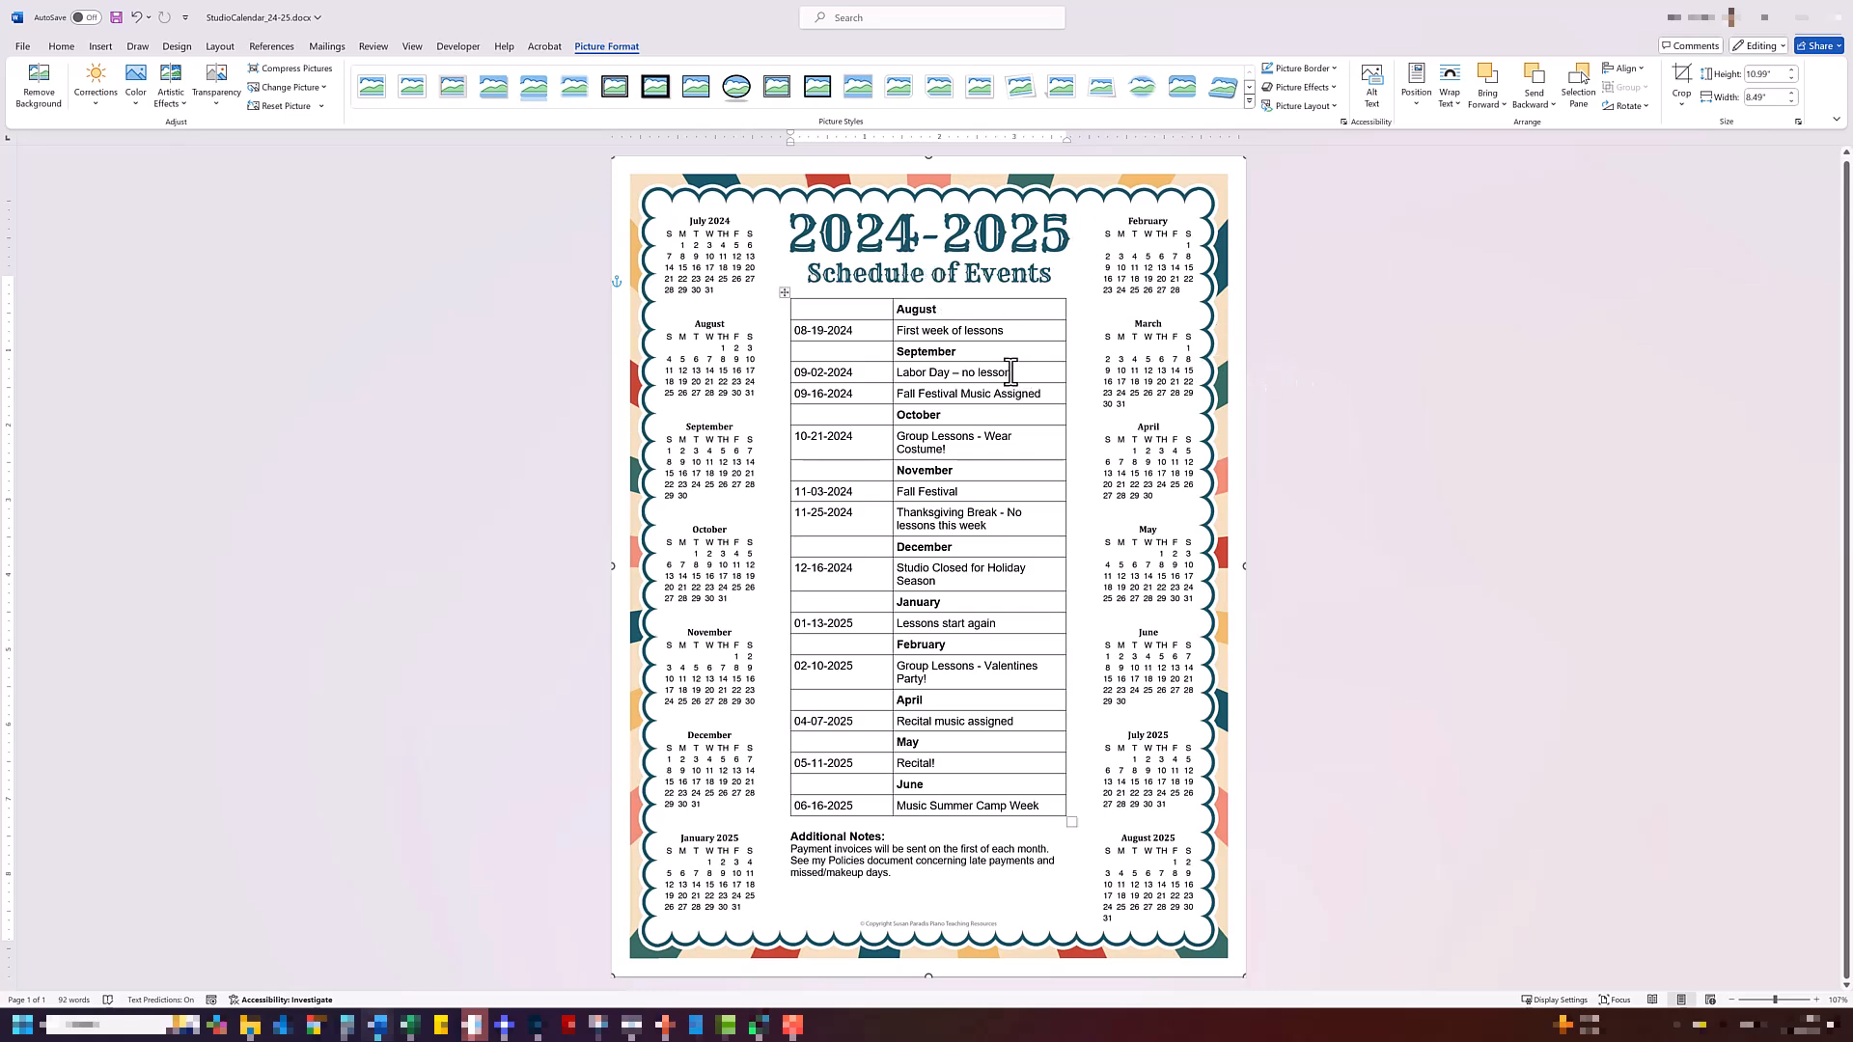
# - Try widening the schedule table's event column outward and undo the width change
pyautogui.click(938, 310)
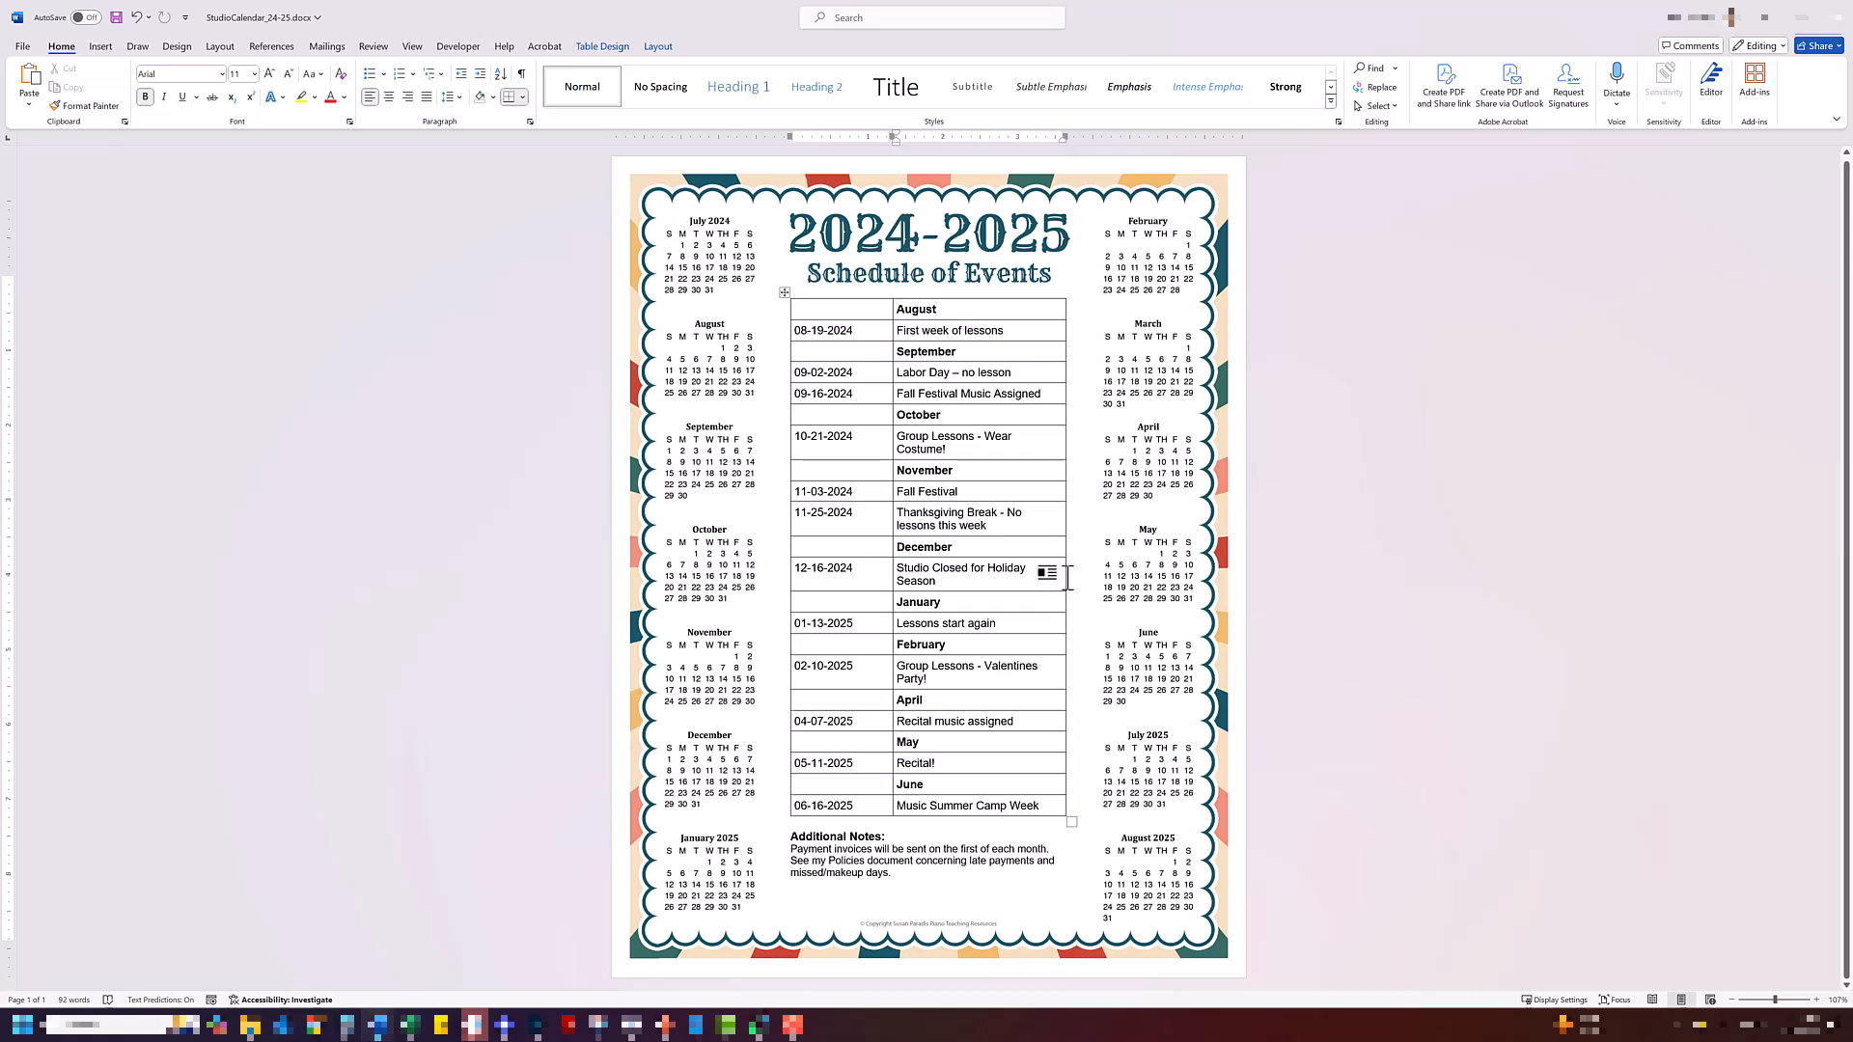
pyautogui.moveTo(1067, 577); pyautogui.dragTo(1096, 578)
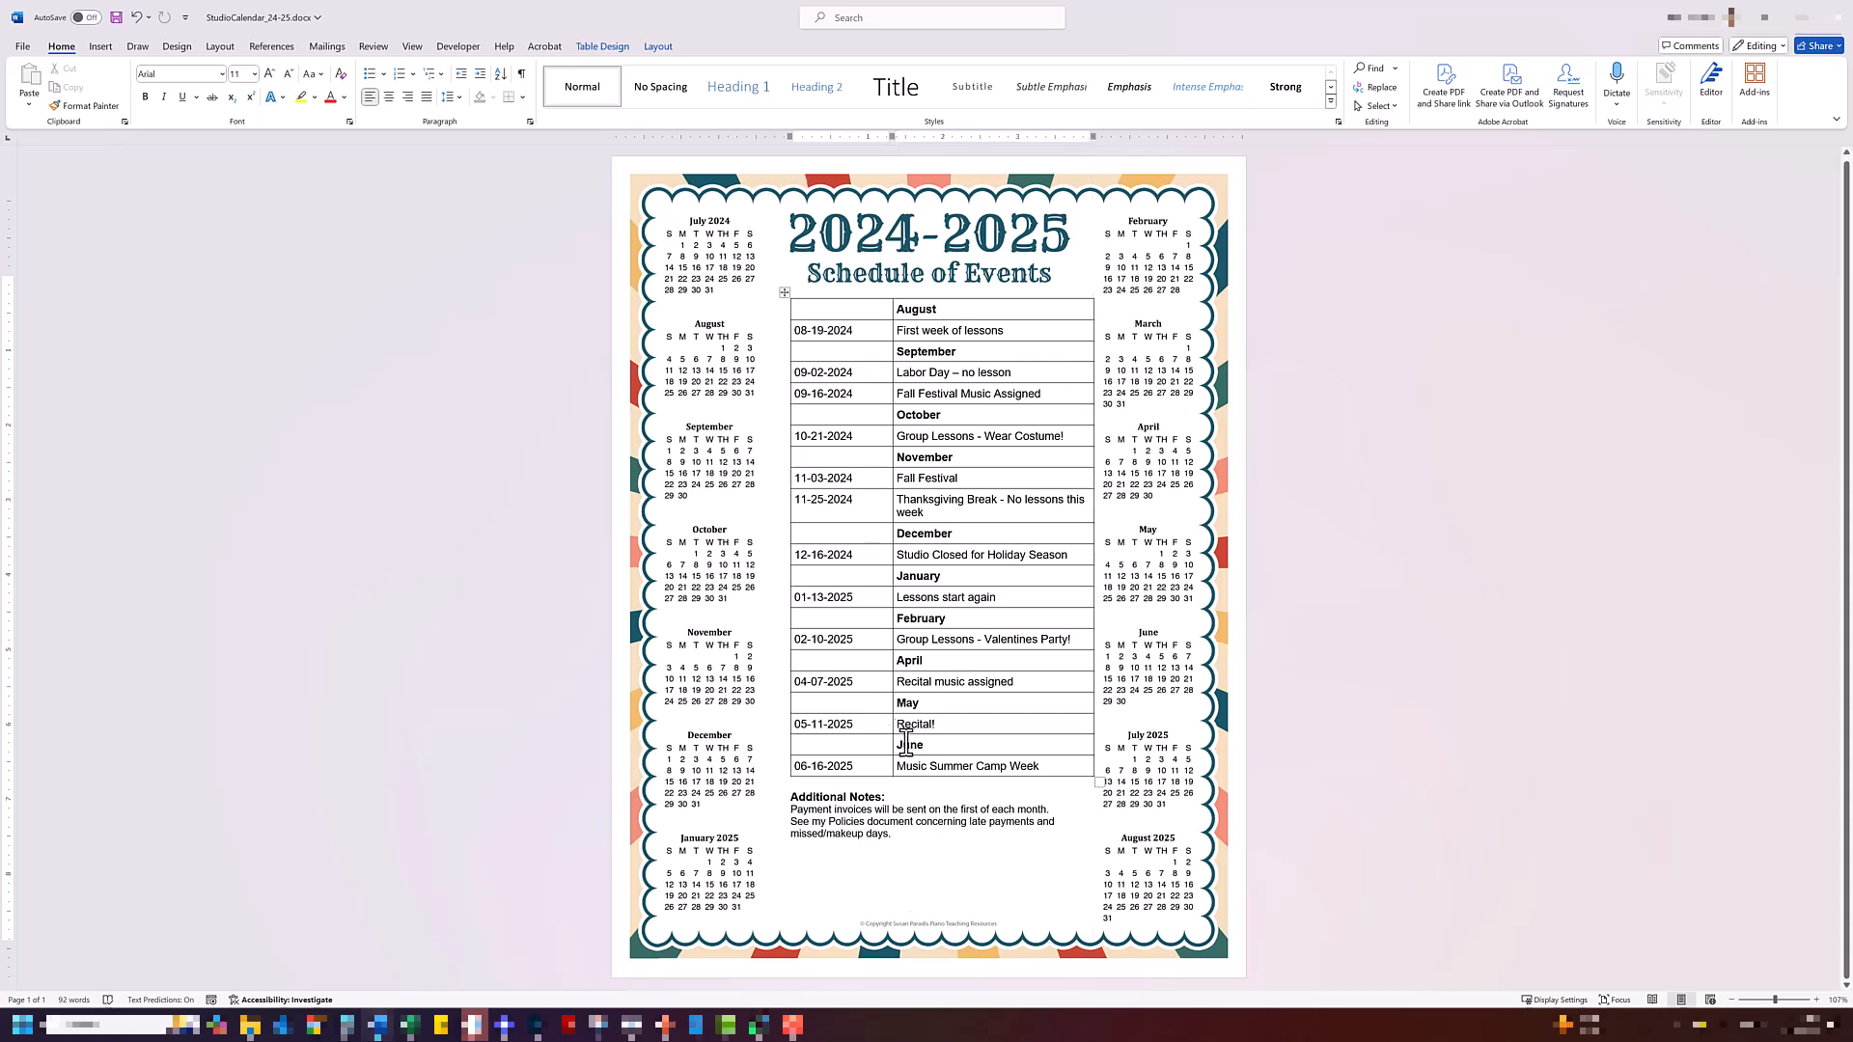
pyautogui.hotkey('ctrl', 'z')
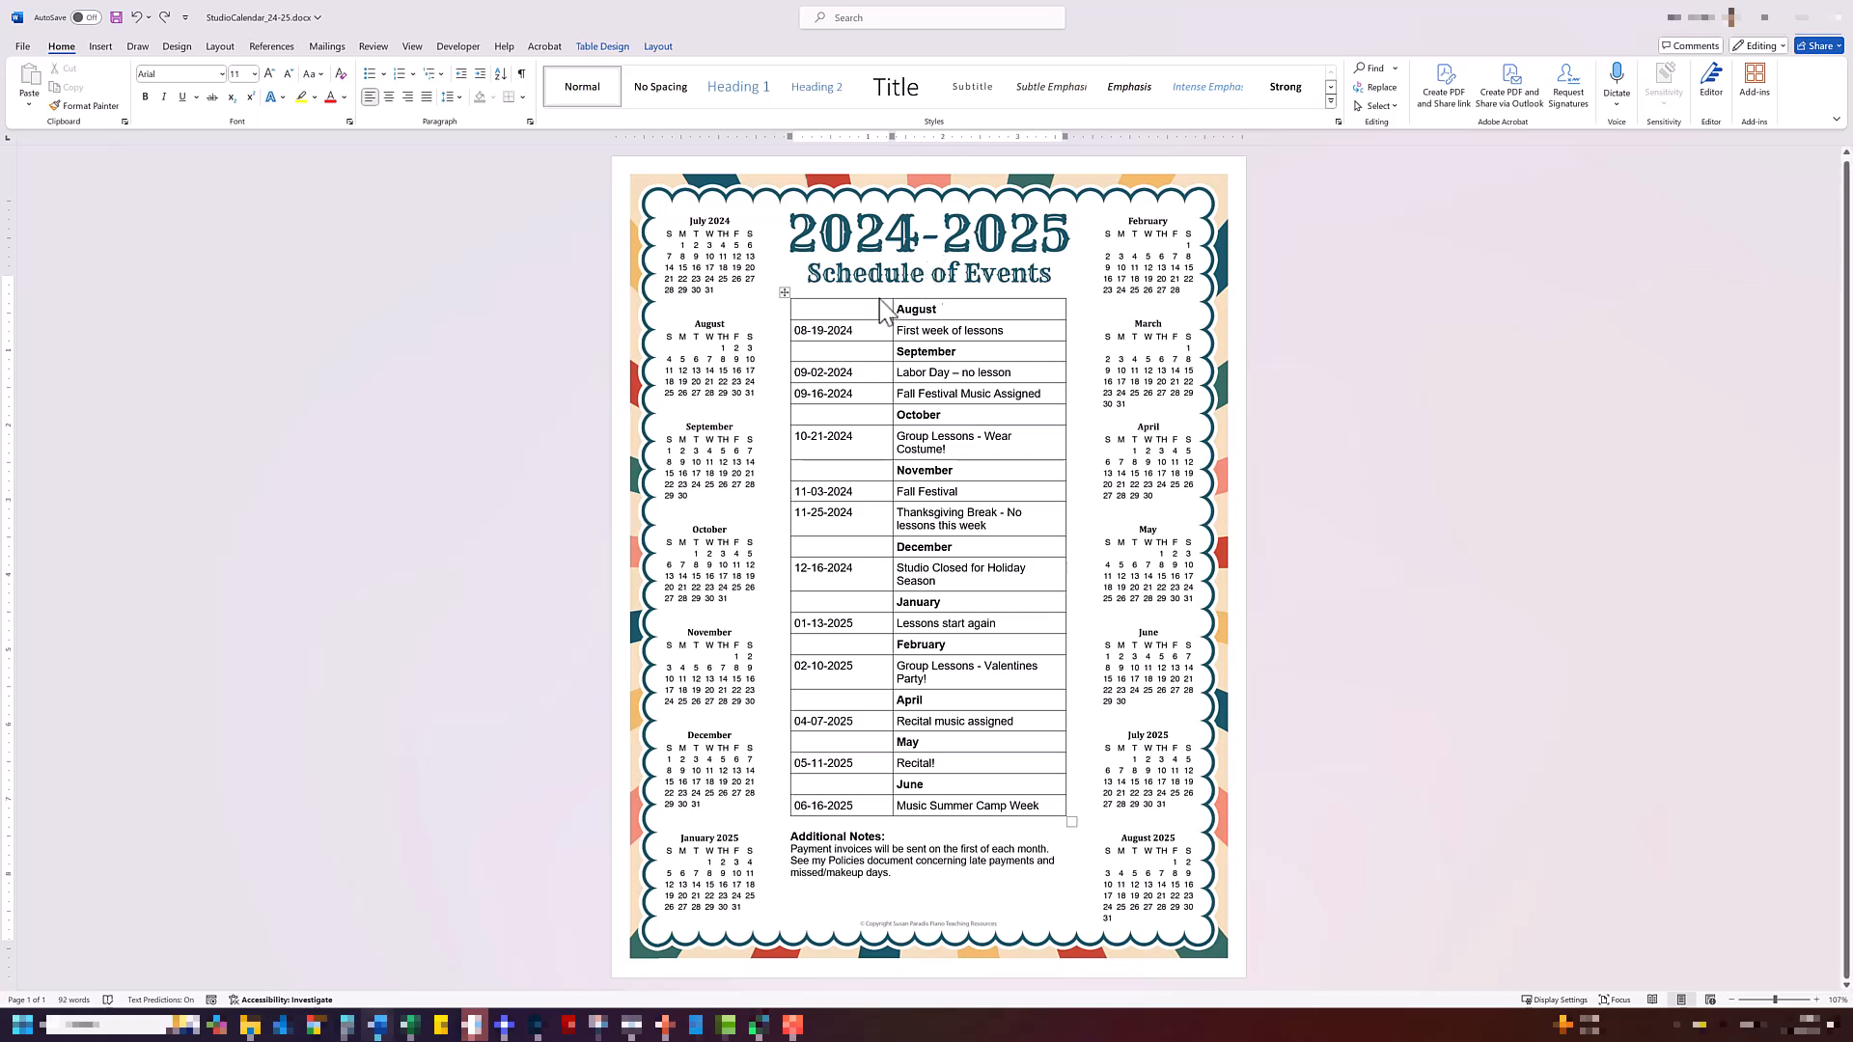
# - Select the whole schedule table and remove all of its borders
pyautogui.click(785, 290)
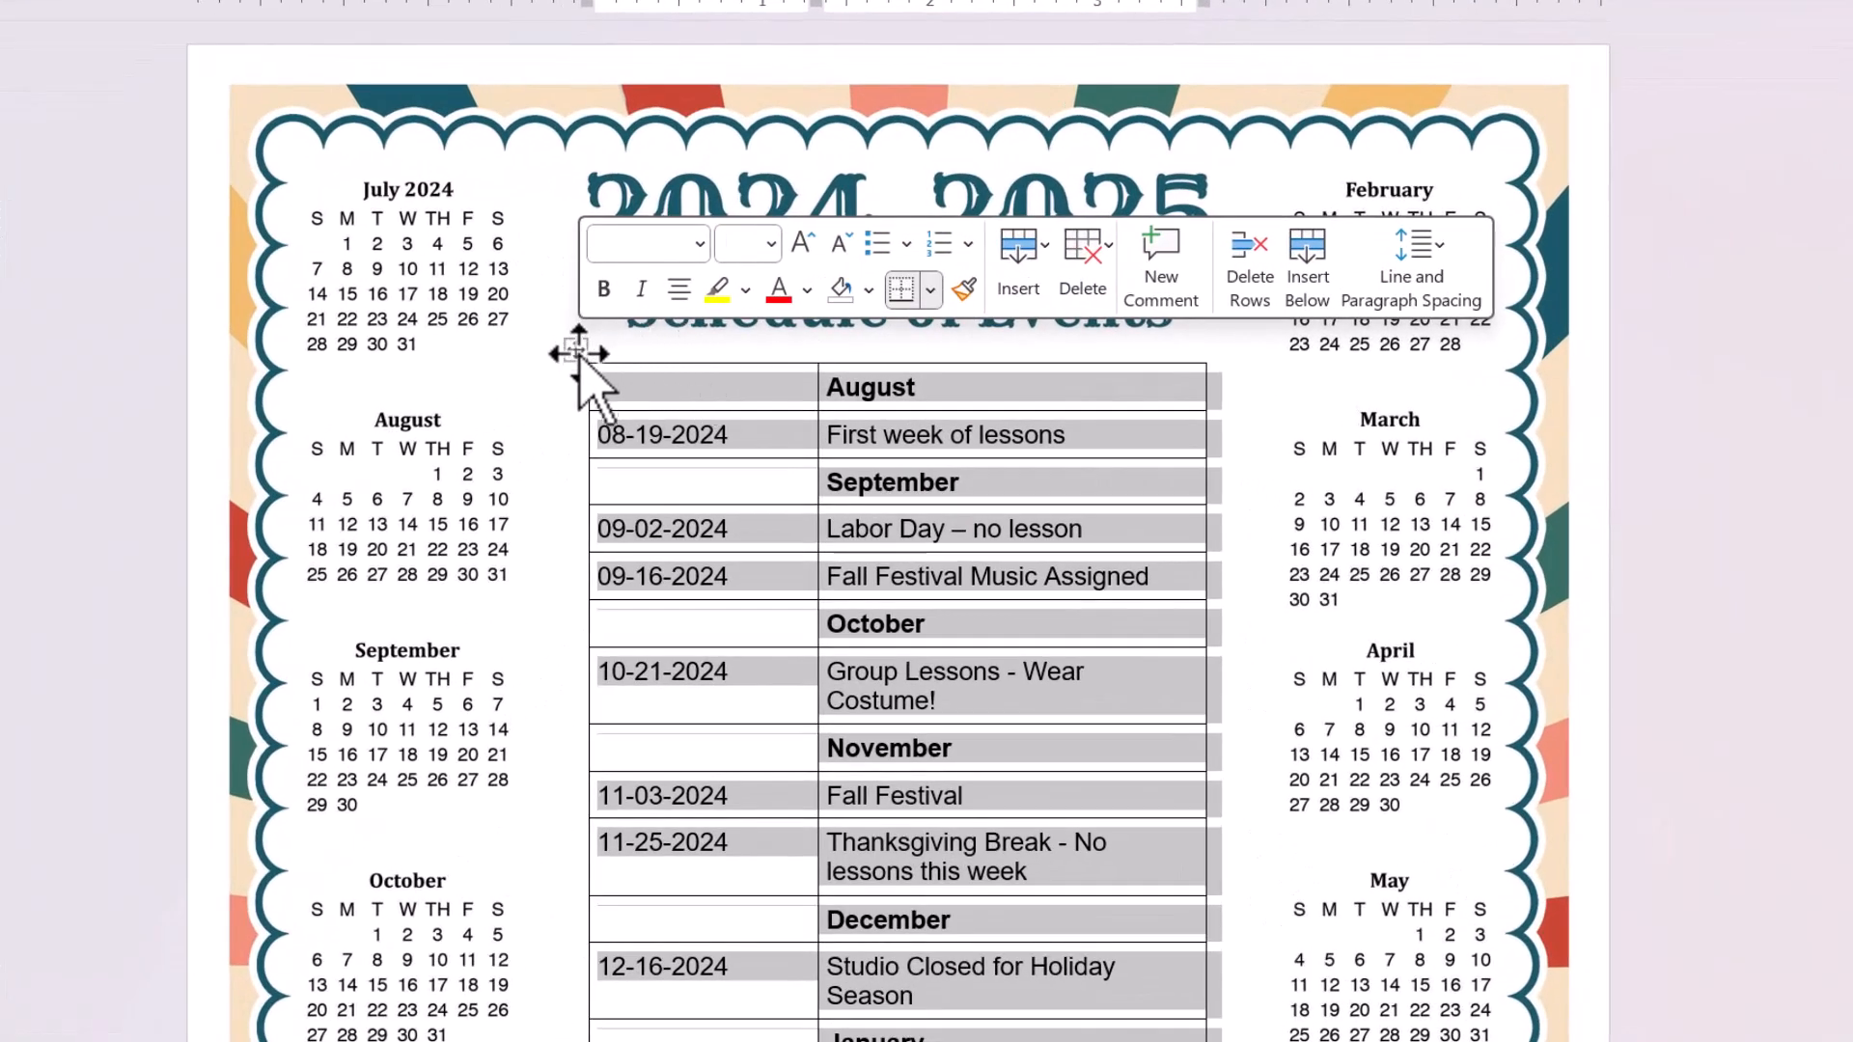
pyautogui.click(930, 290)
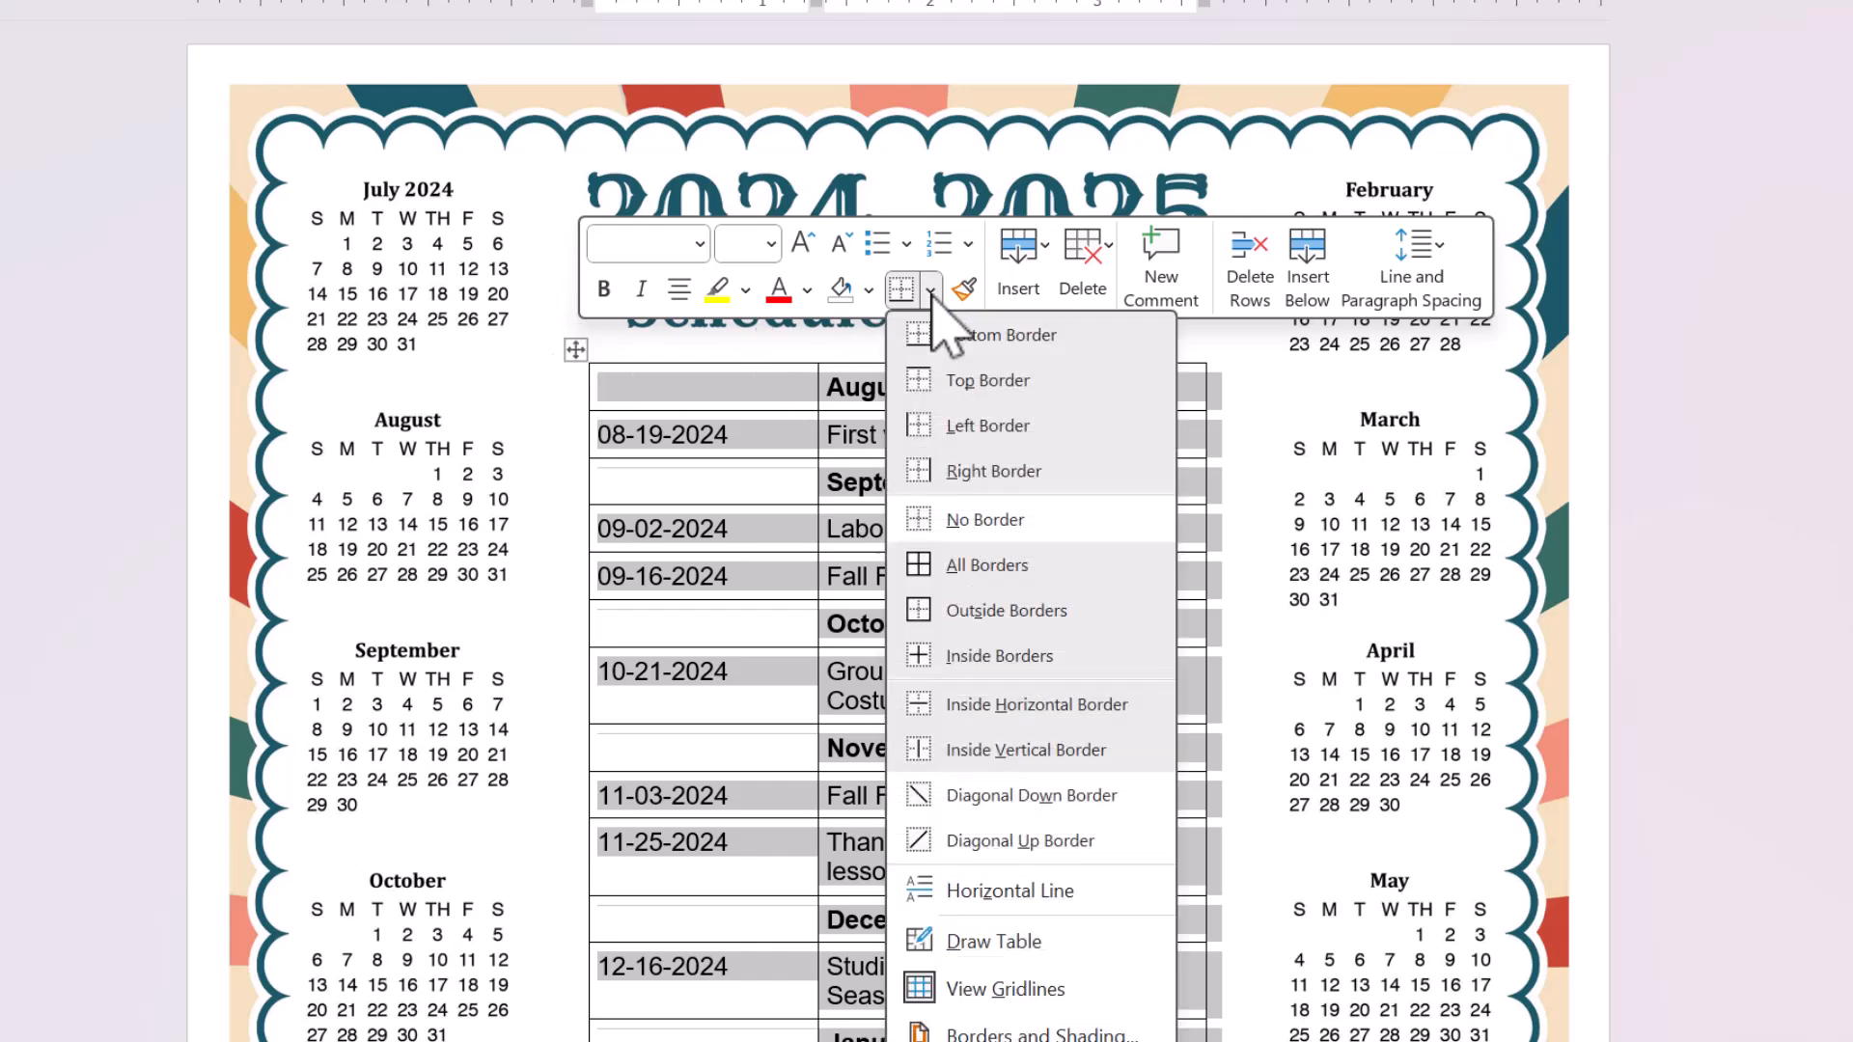
pyautogui.click(994, 521)
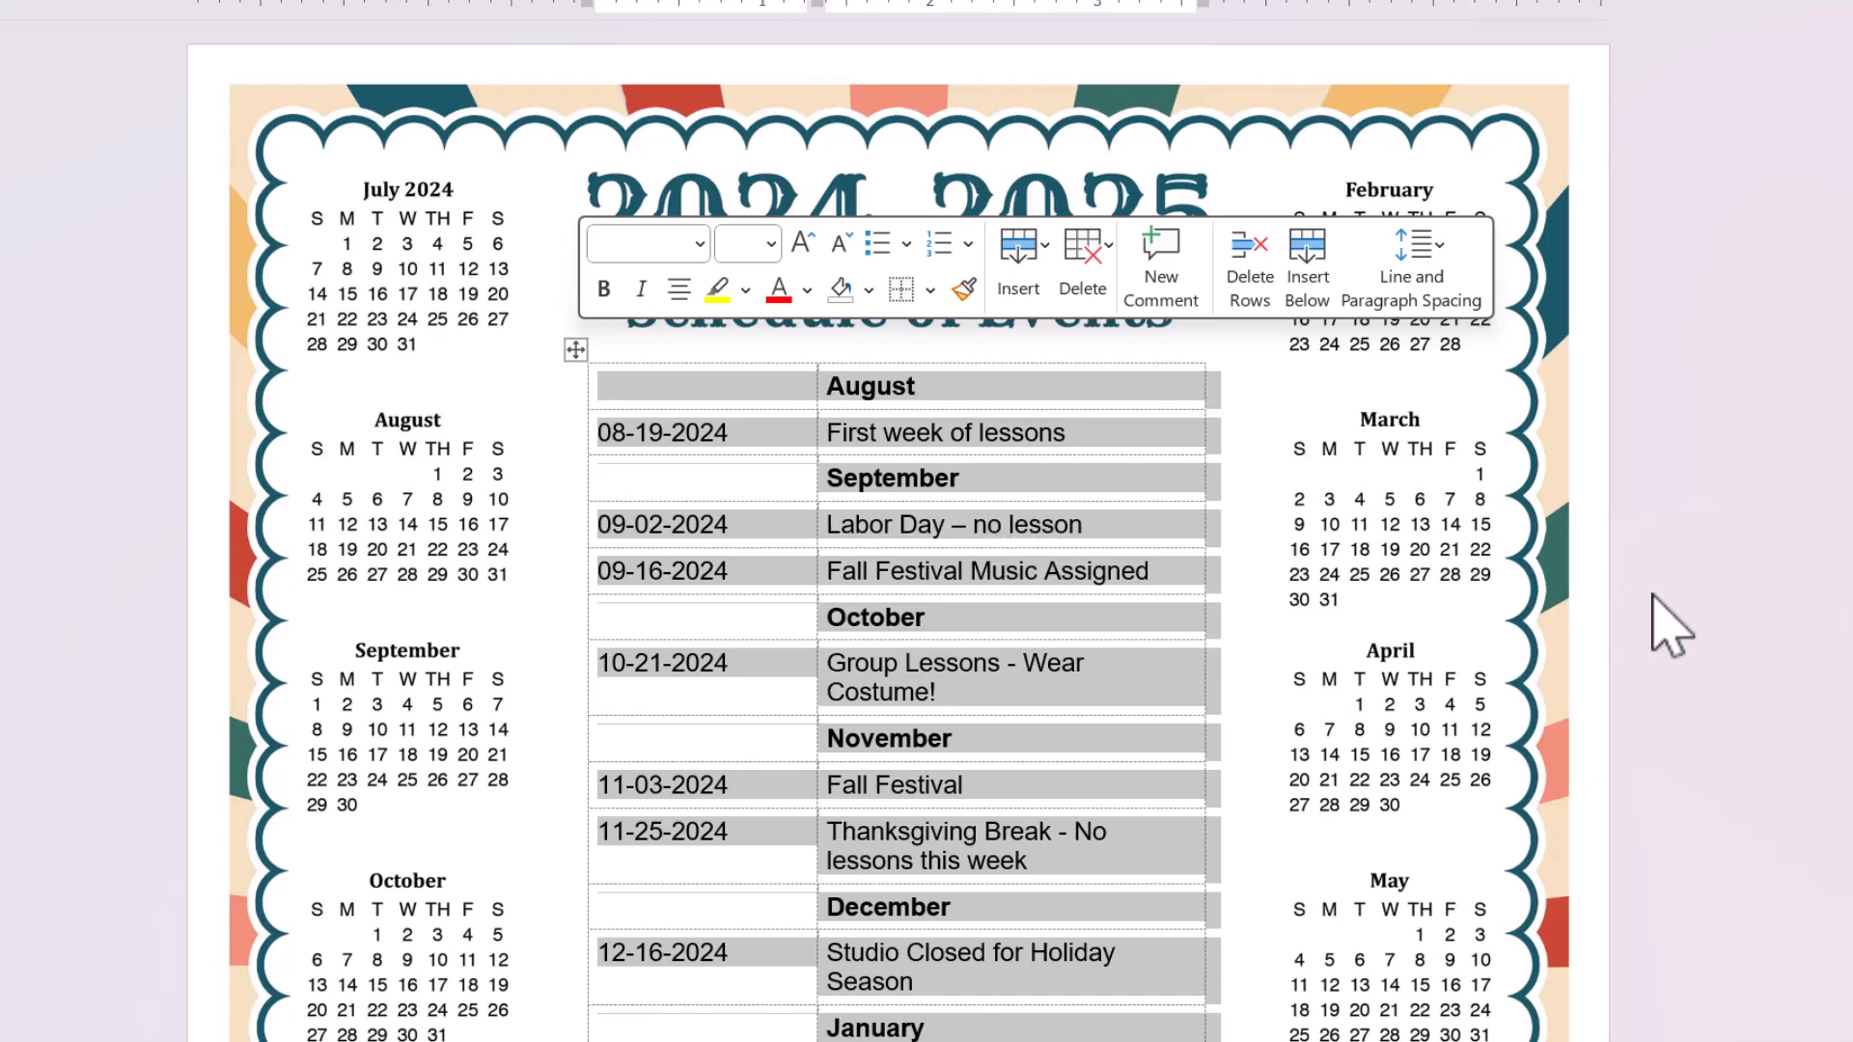
pyautogui.click(1679, 627)
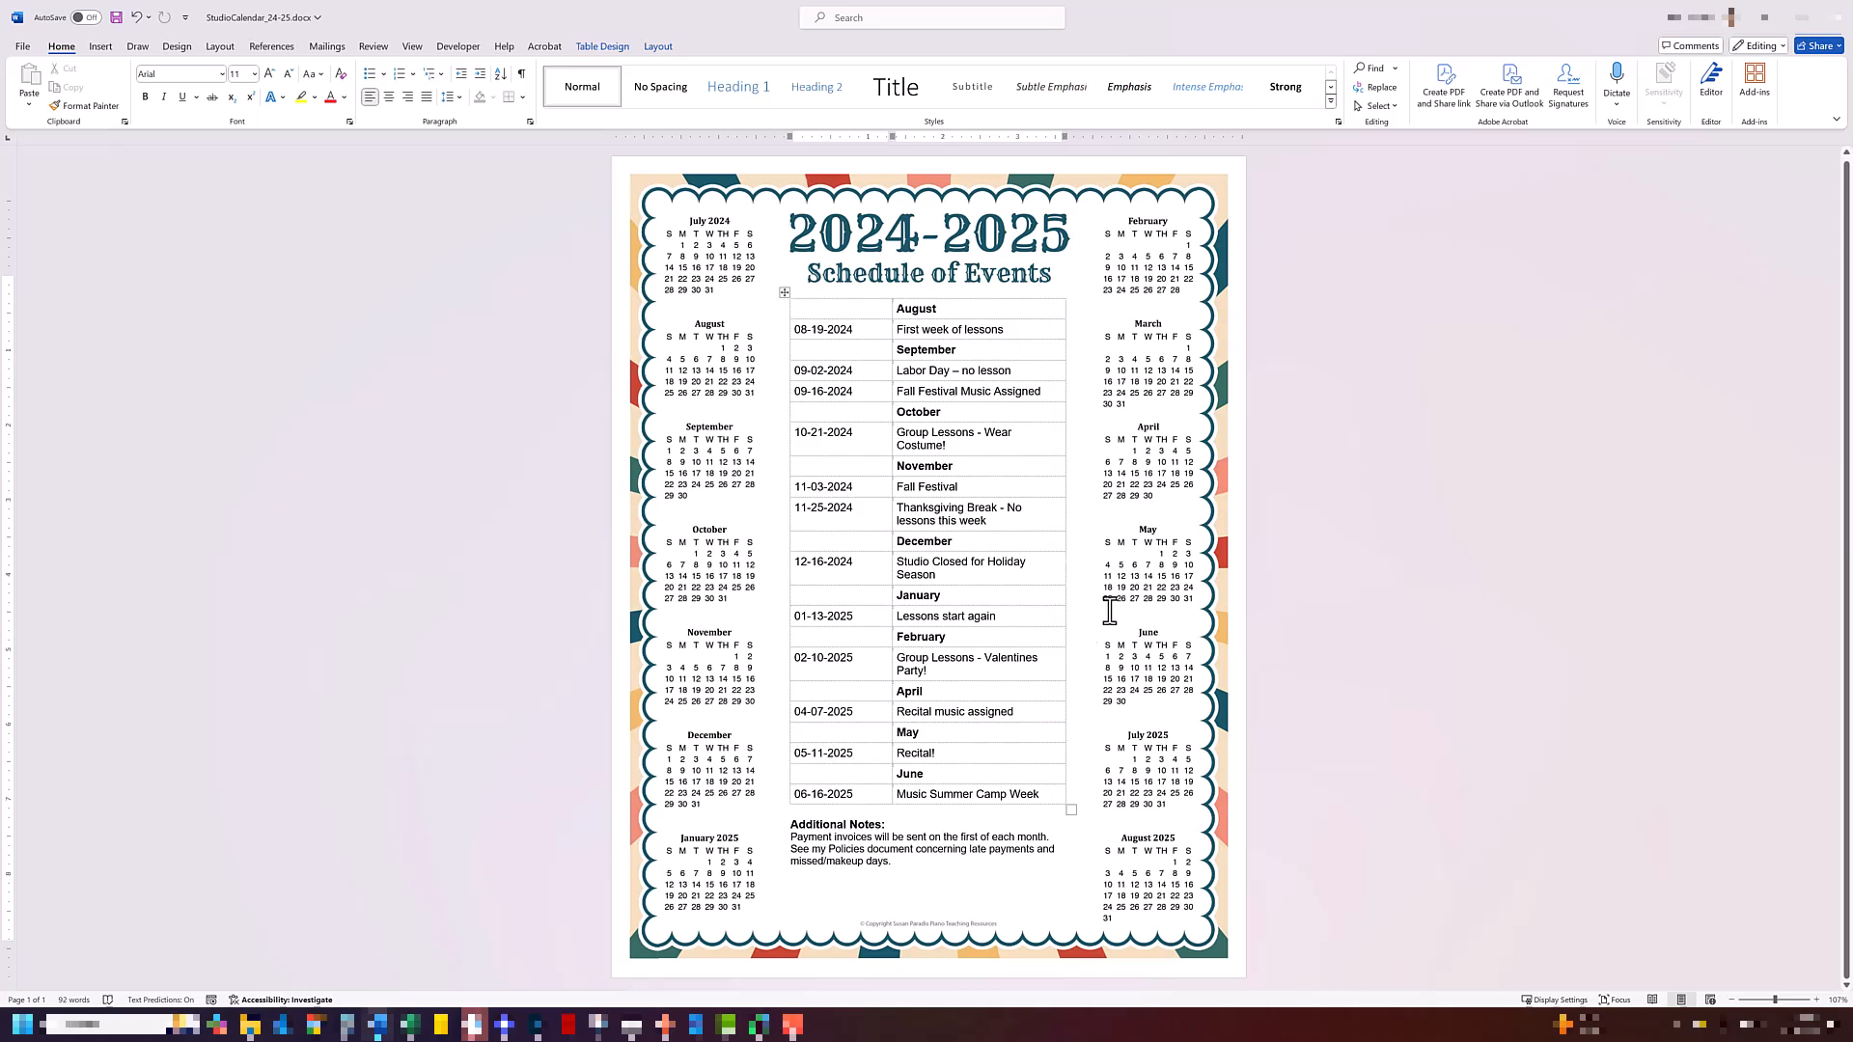
# - Turn the table gridlines off to preview the borderless schedule and turn them back on
pyautogui.click(658, 46)
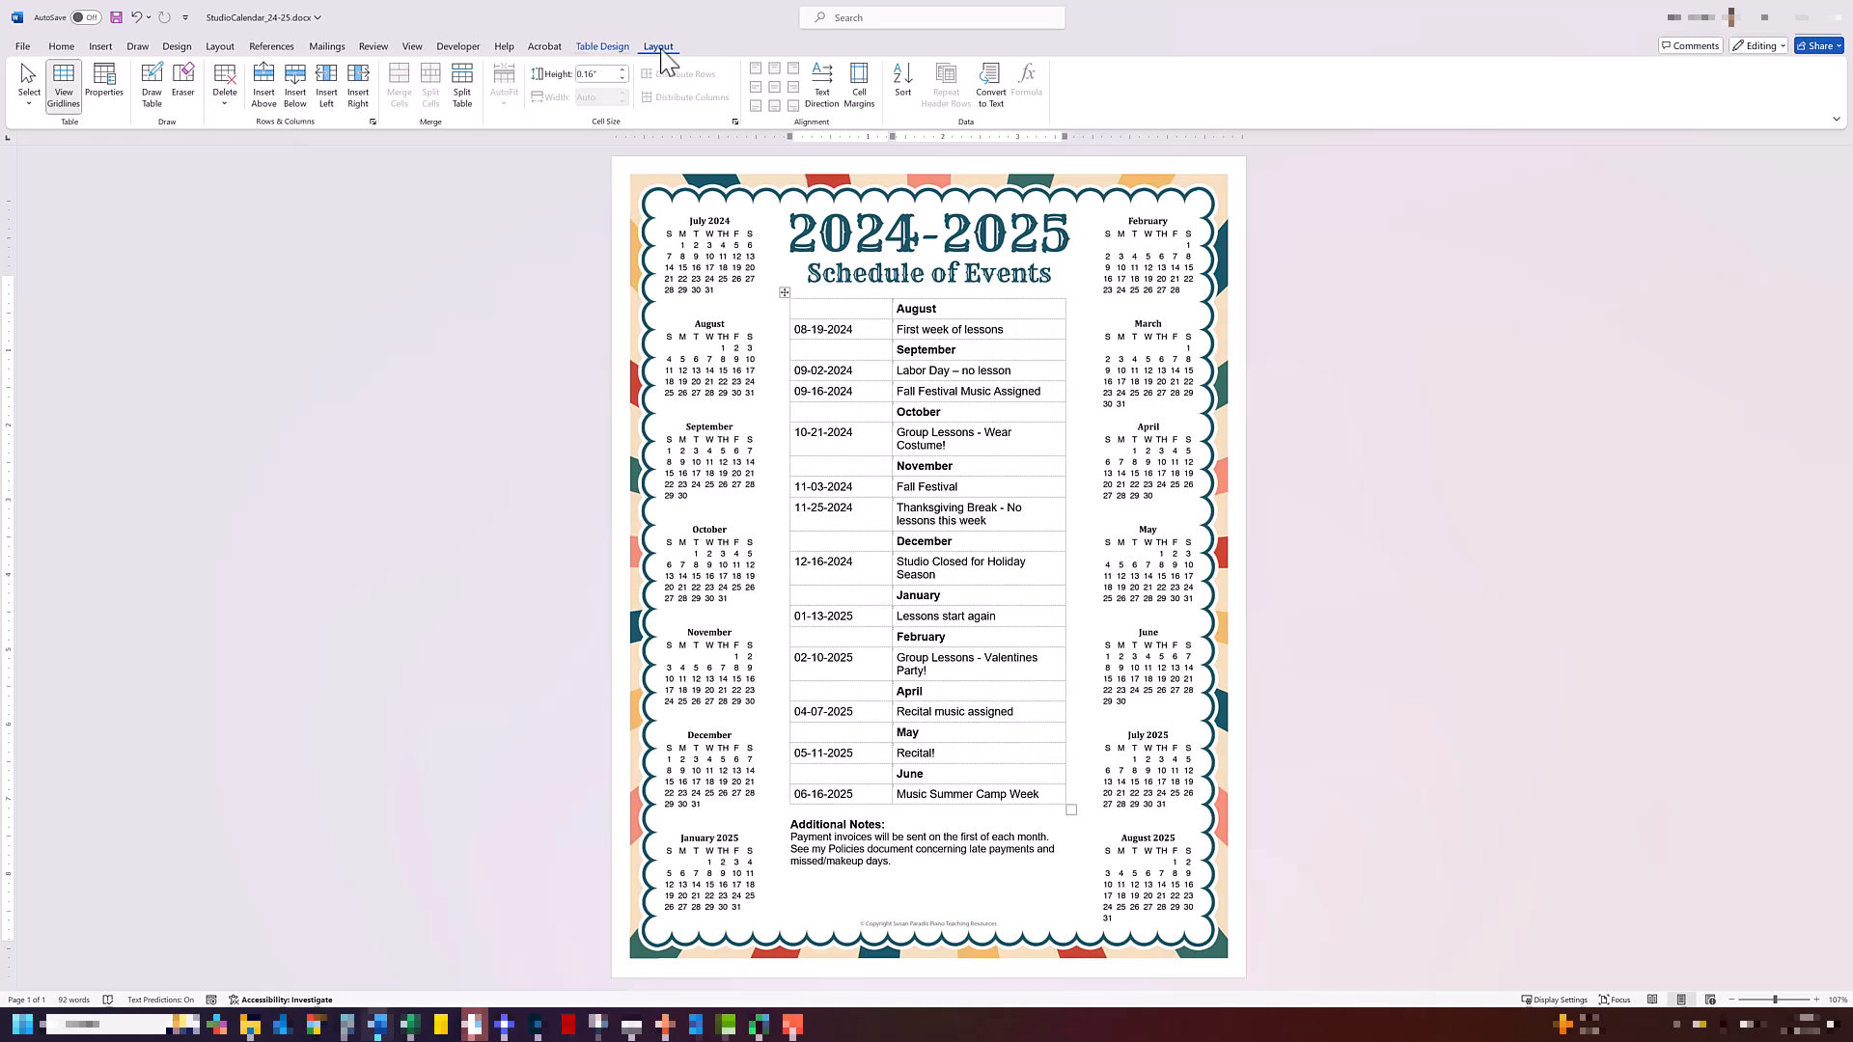
pyautogui.click(64, 106)
pyautogui.click(68, 114)
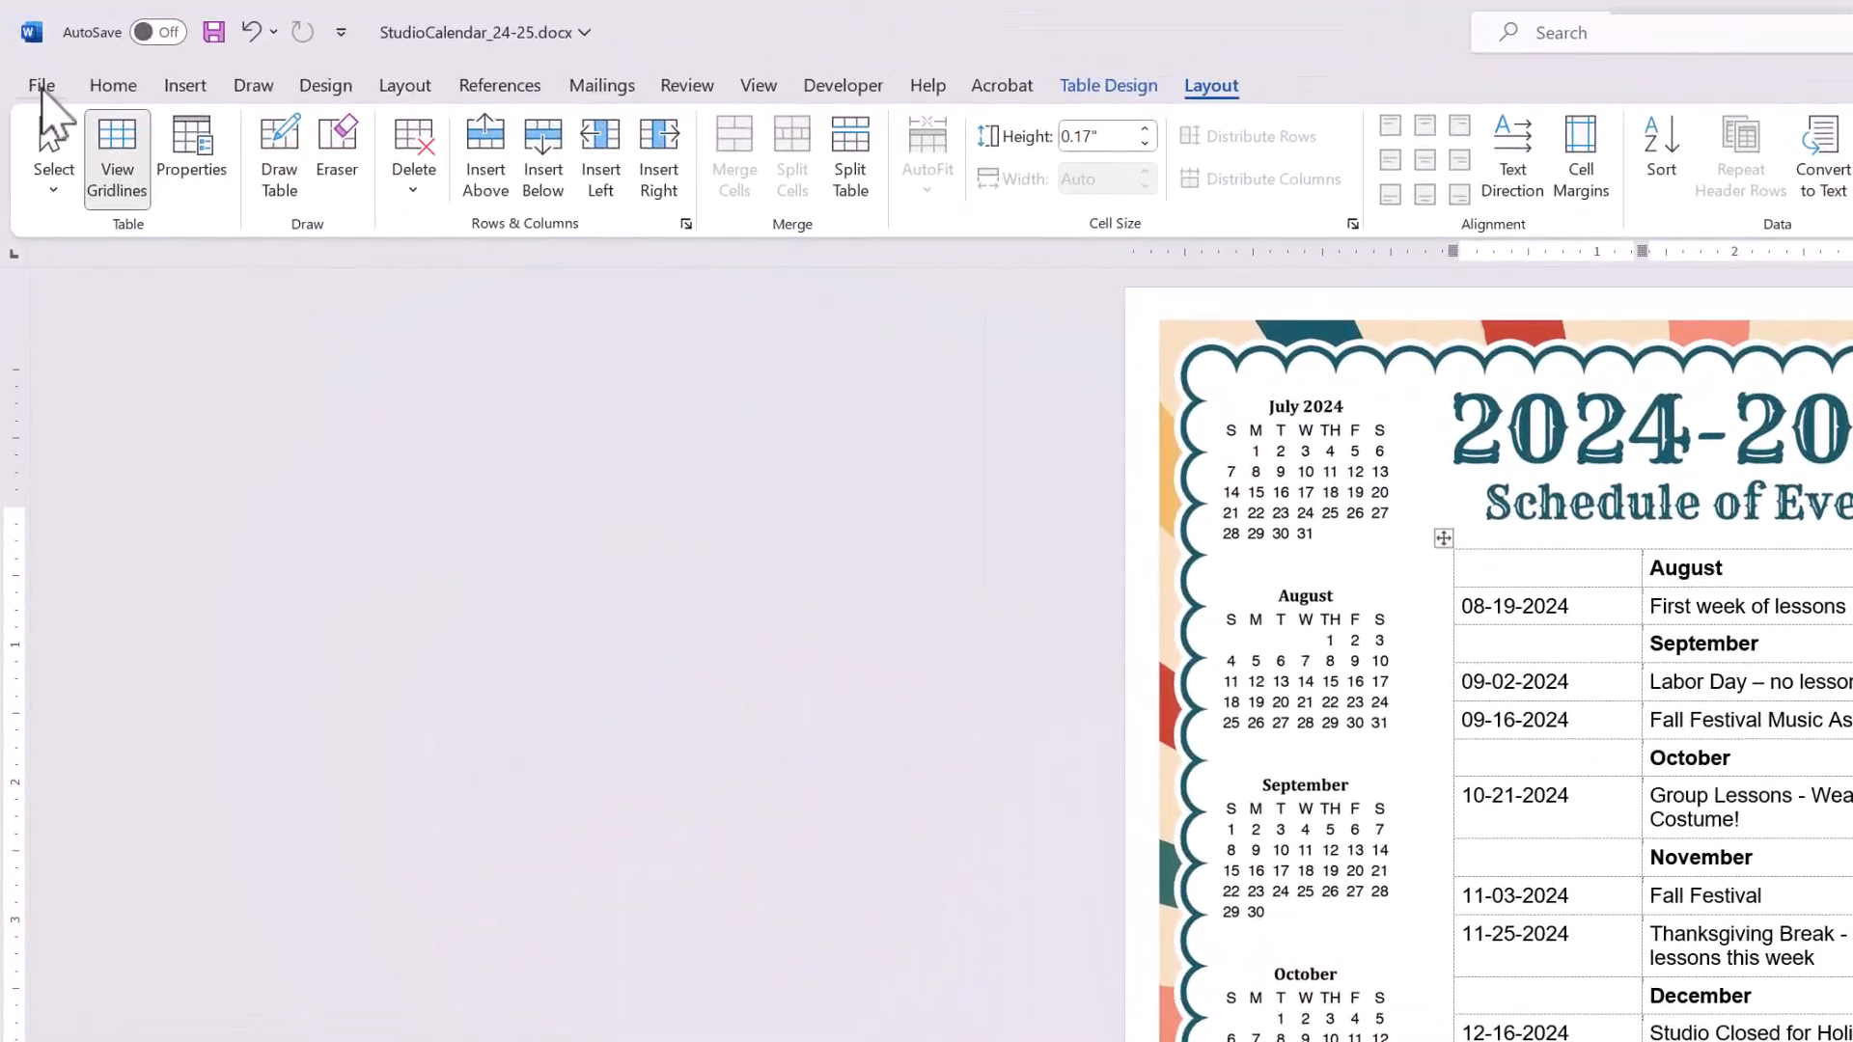
# - Save a copy of the document as a PDF named StudioCalendar_24-25_forTutorial in My Dropbox Temp Files
pyautogui.click(26, 53)
pyautogui.click(92, 498)
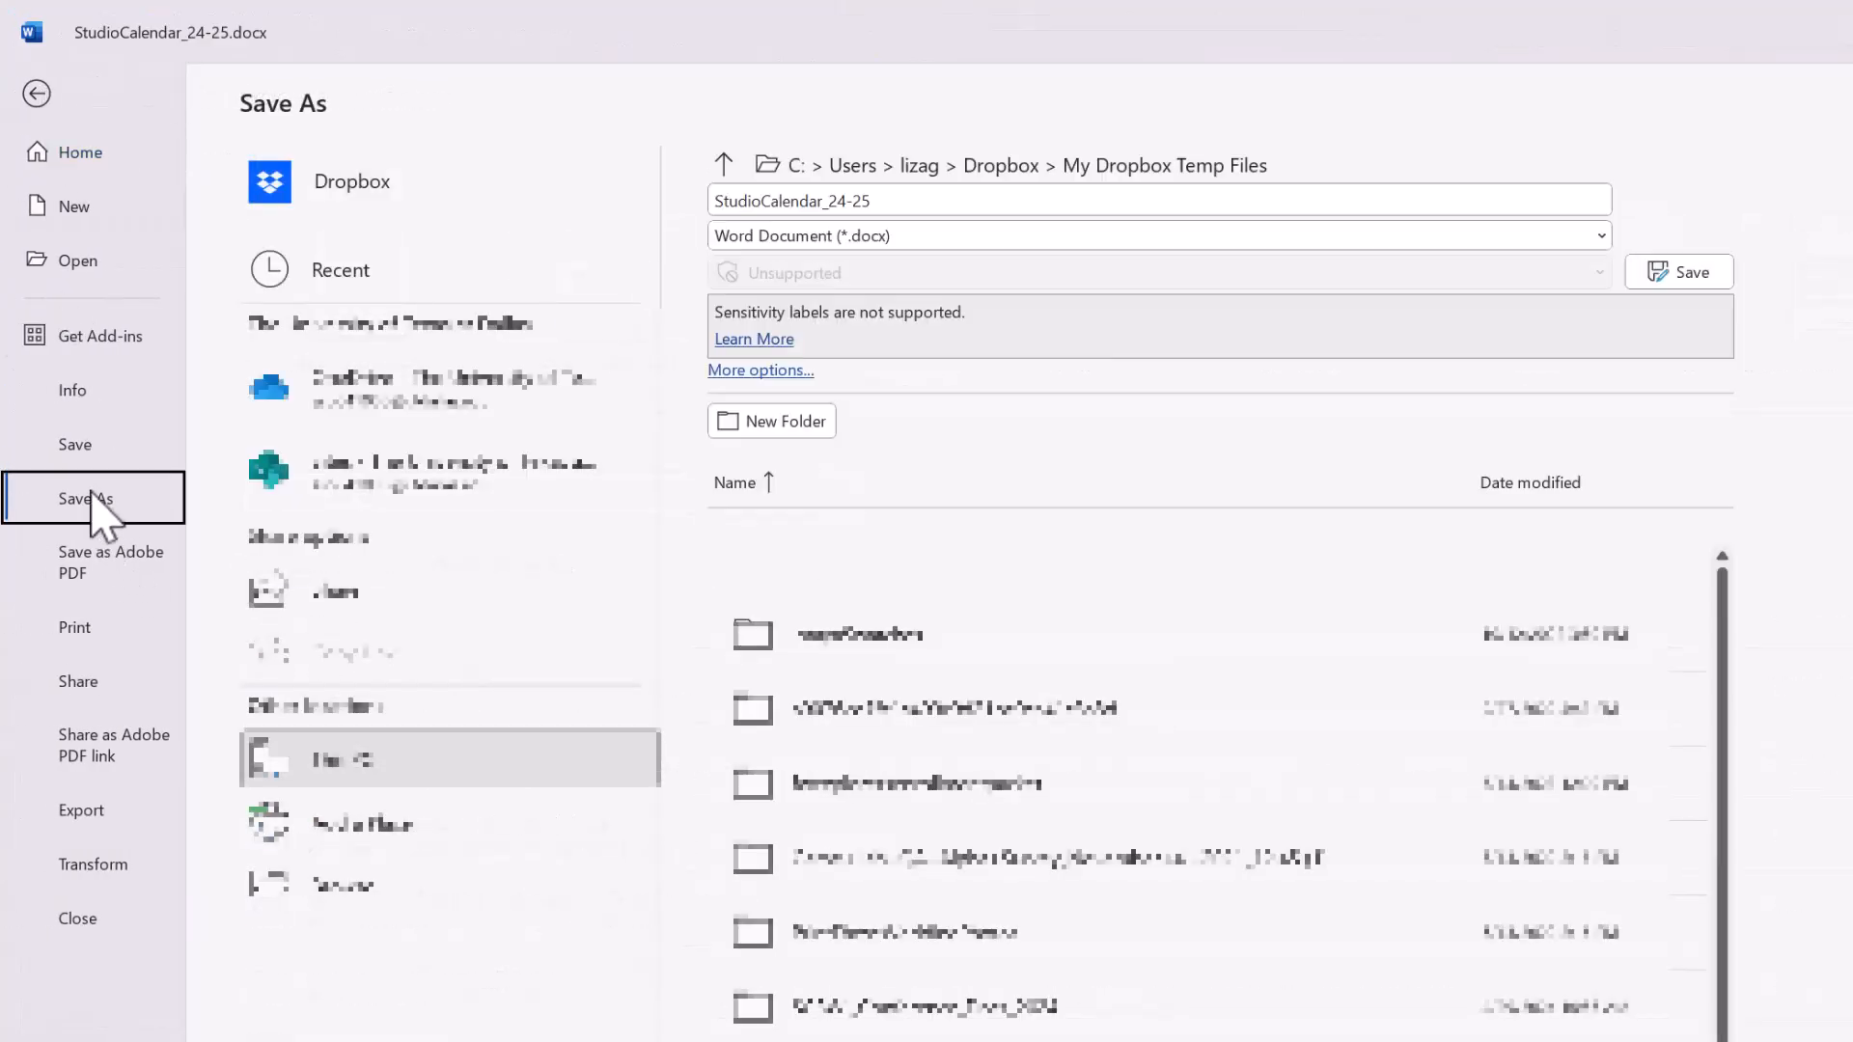
pyautogui.click(924, 208)
pyautogui.click(926, 208)
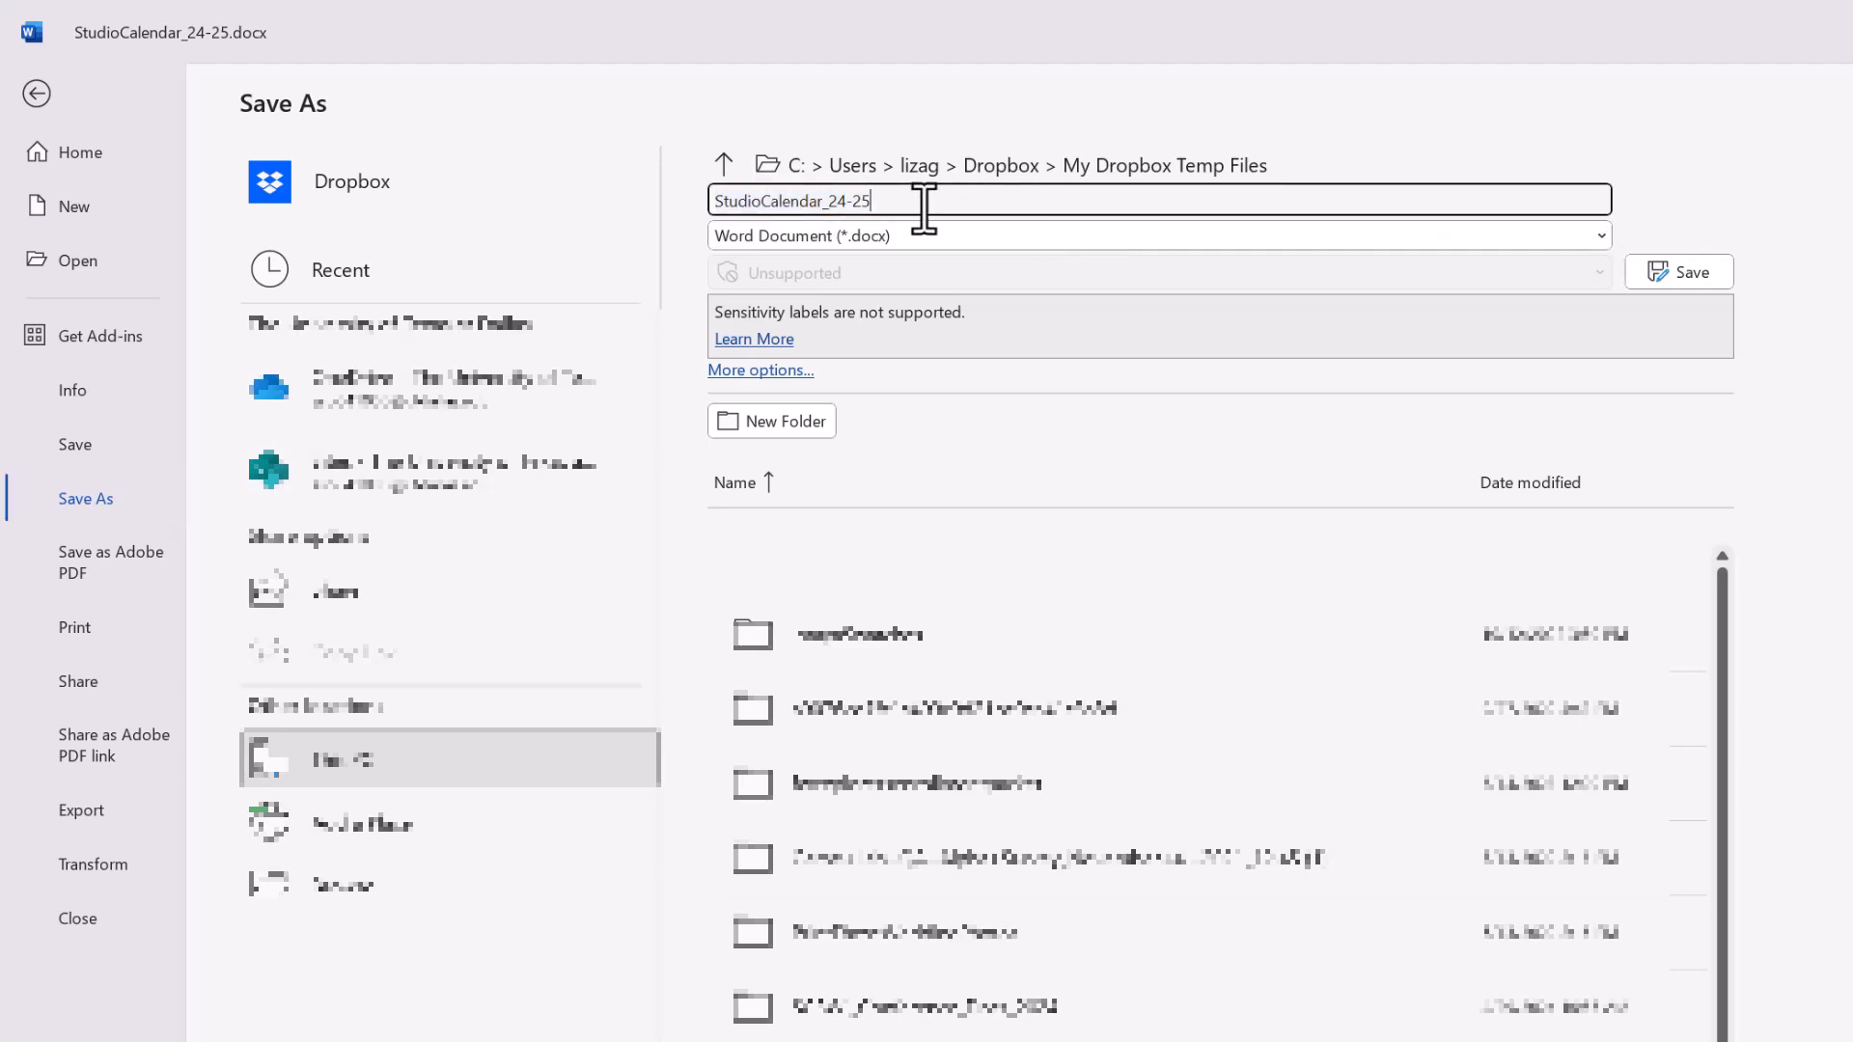
pyautogui.write('_forTutorial')
pyautogui.click(1814, 222)
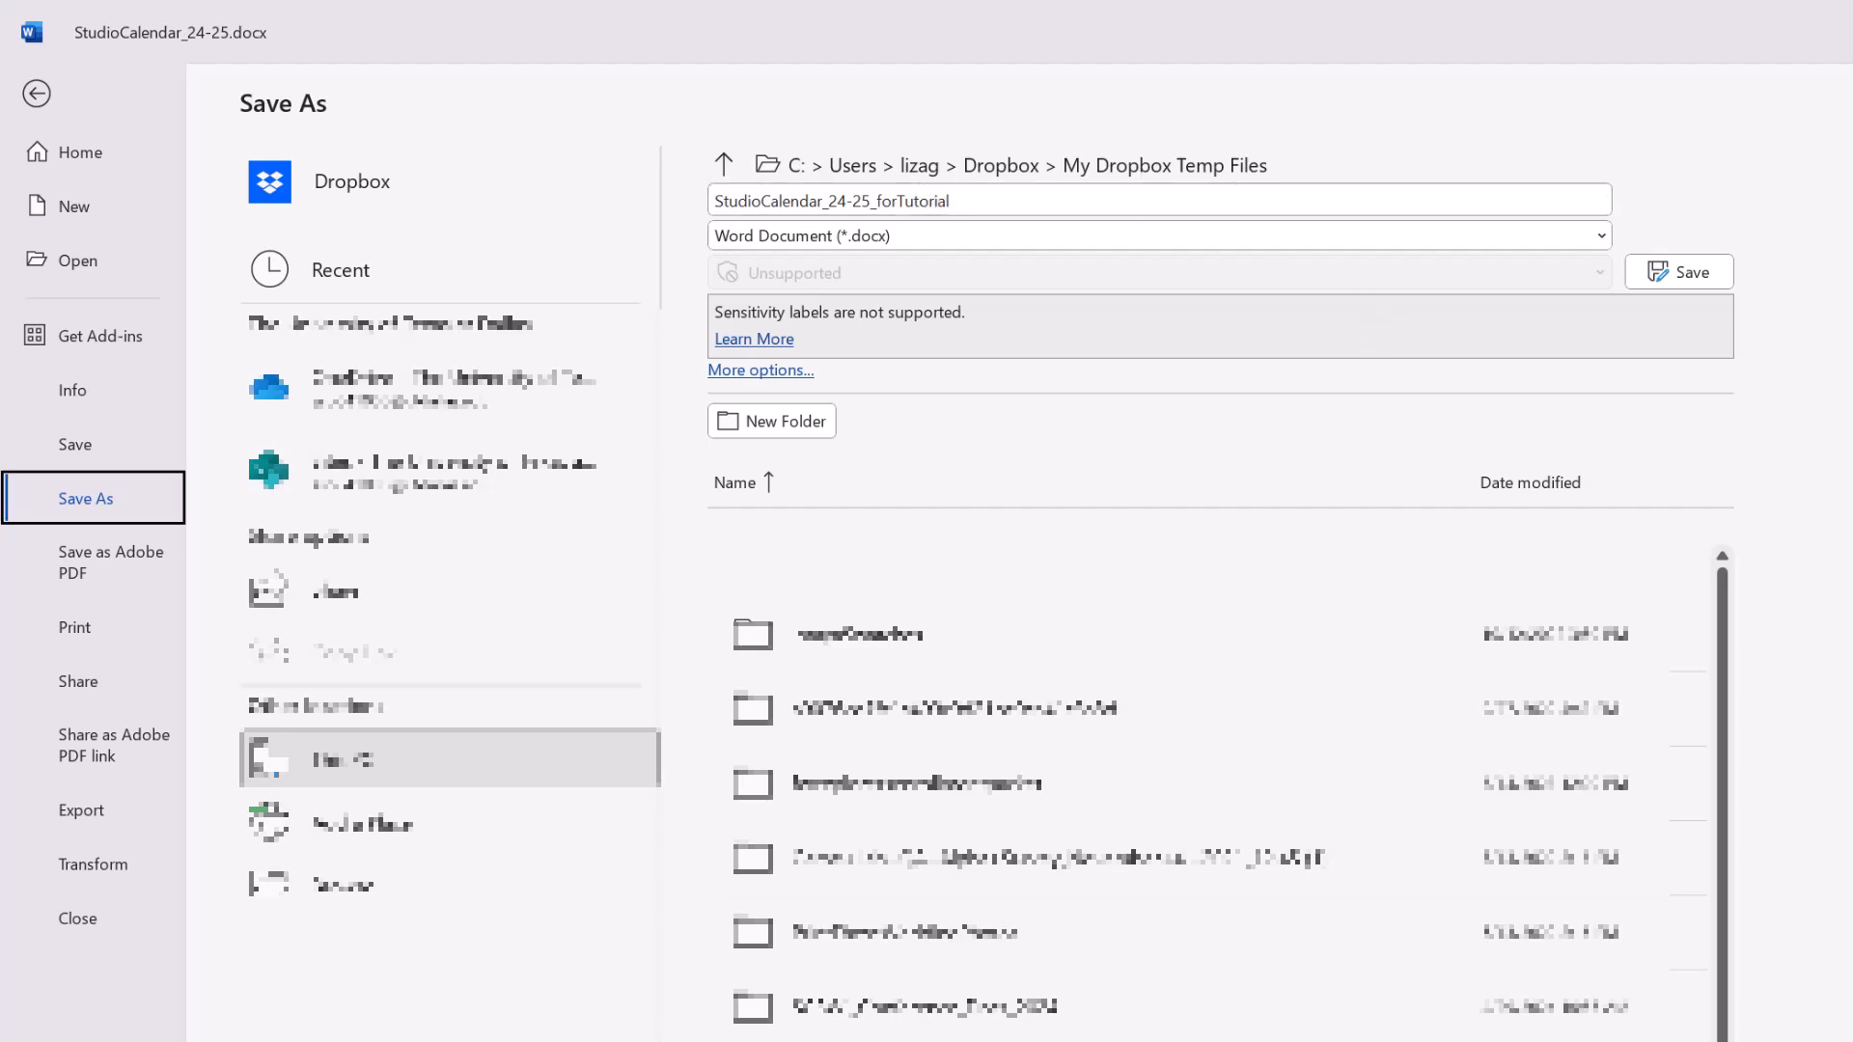
pyautogui.click(1596, 236)
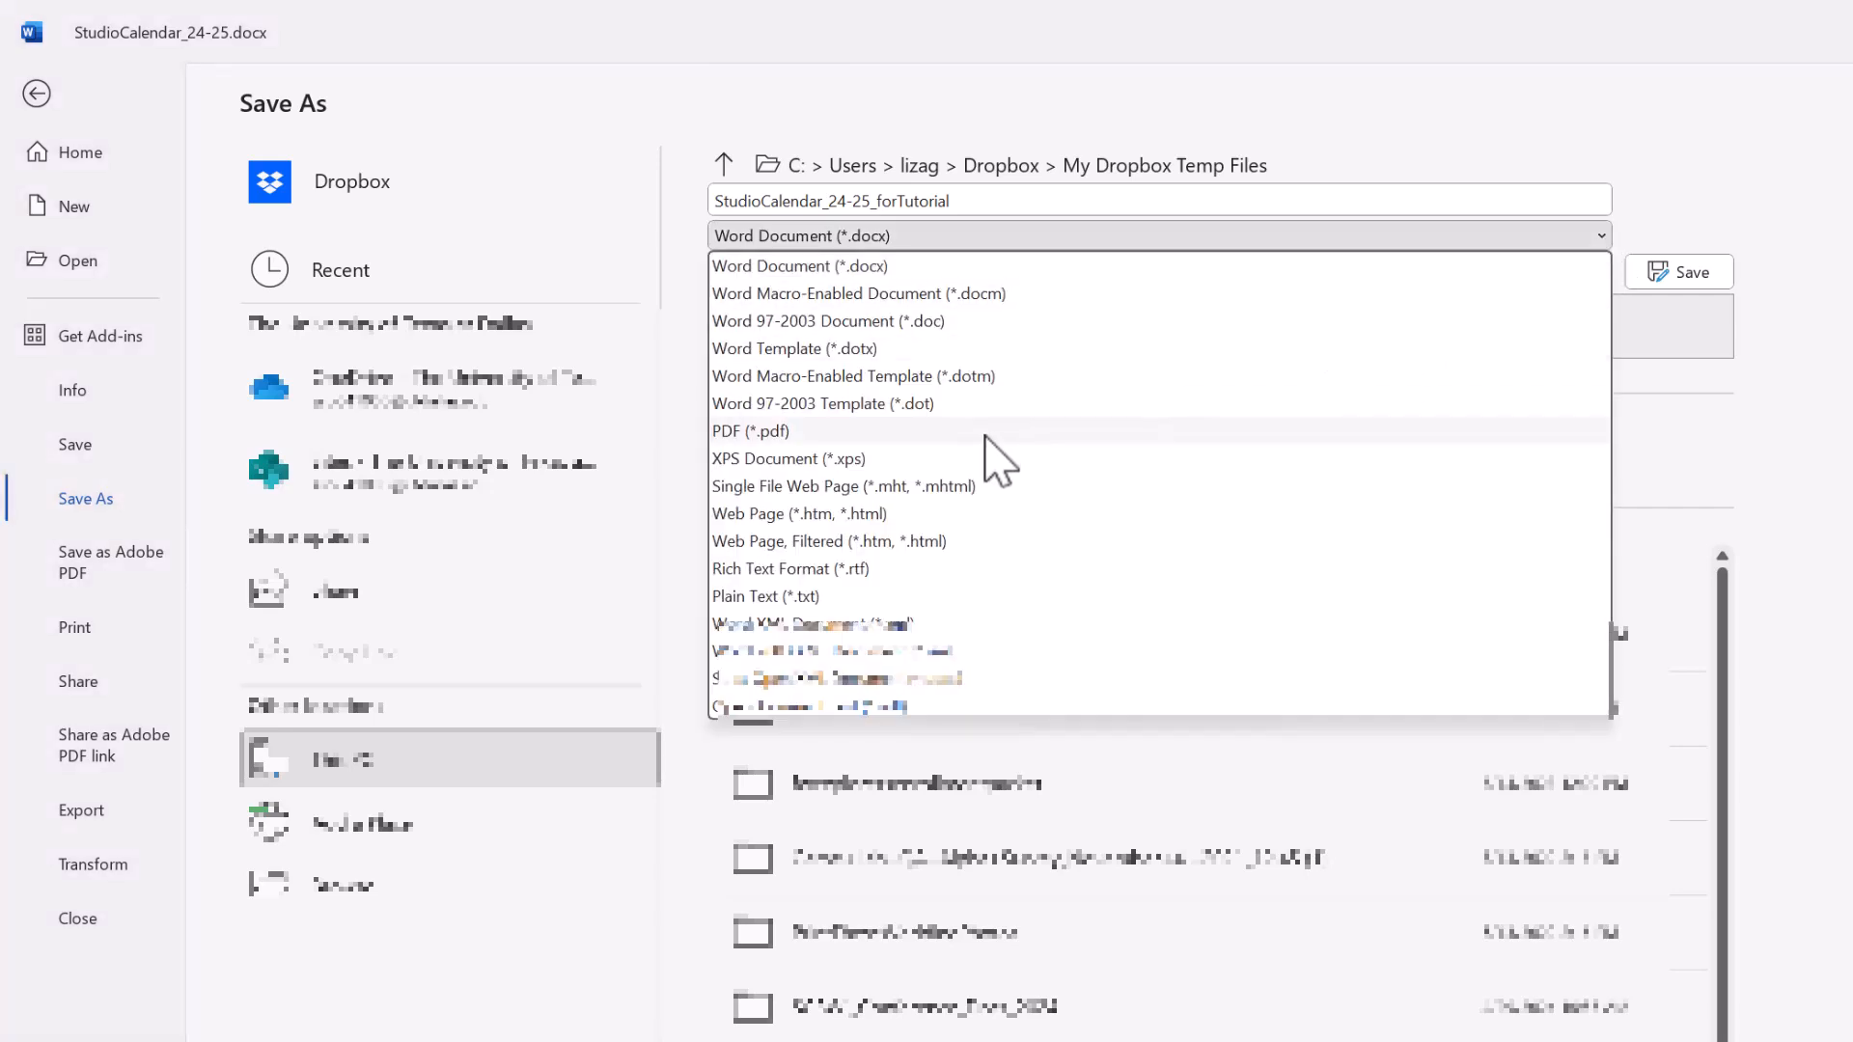
pyautogui.click(1001, 458)
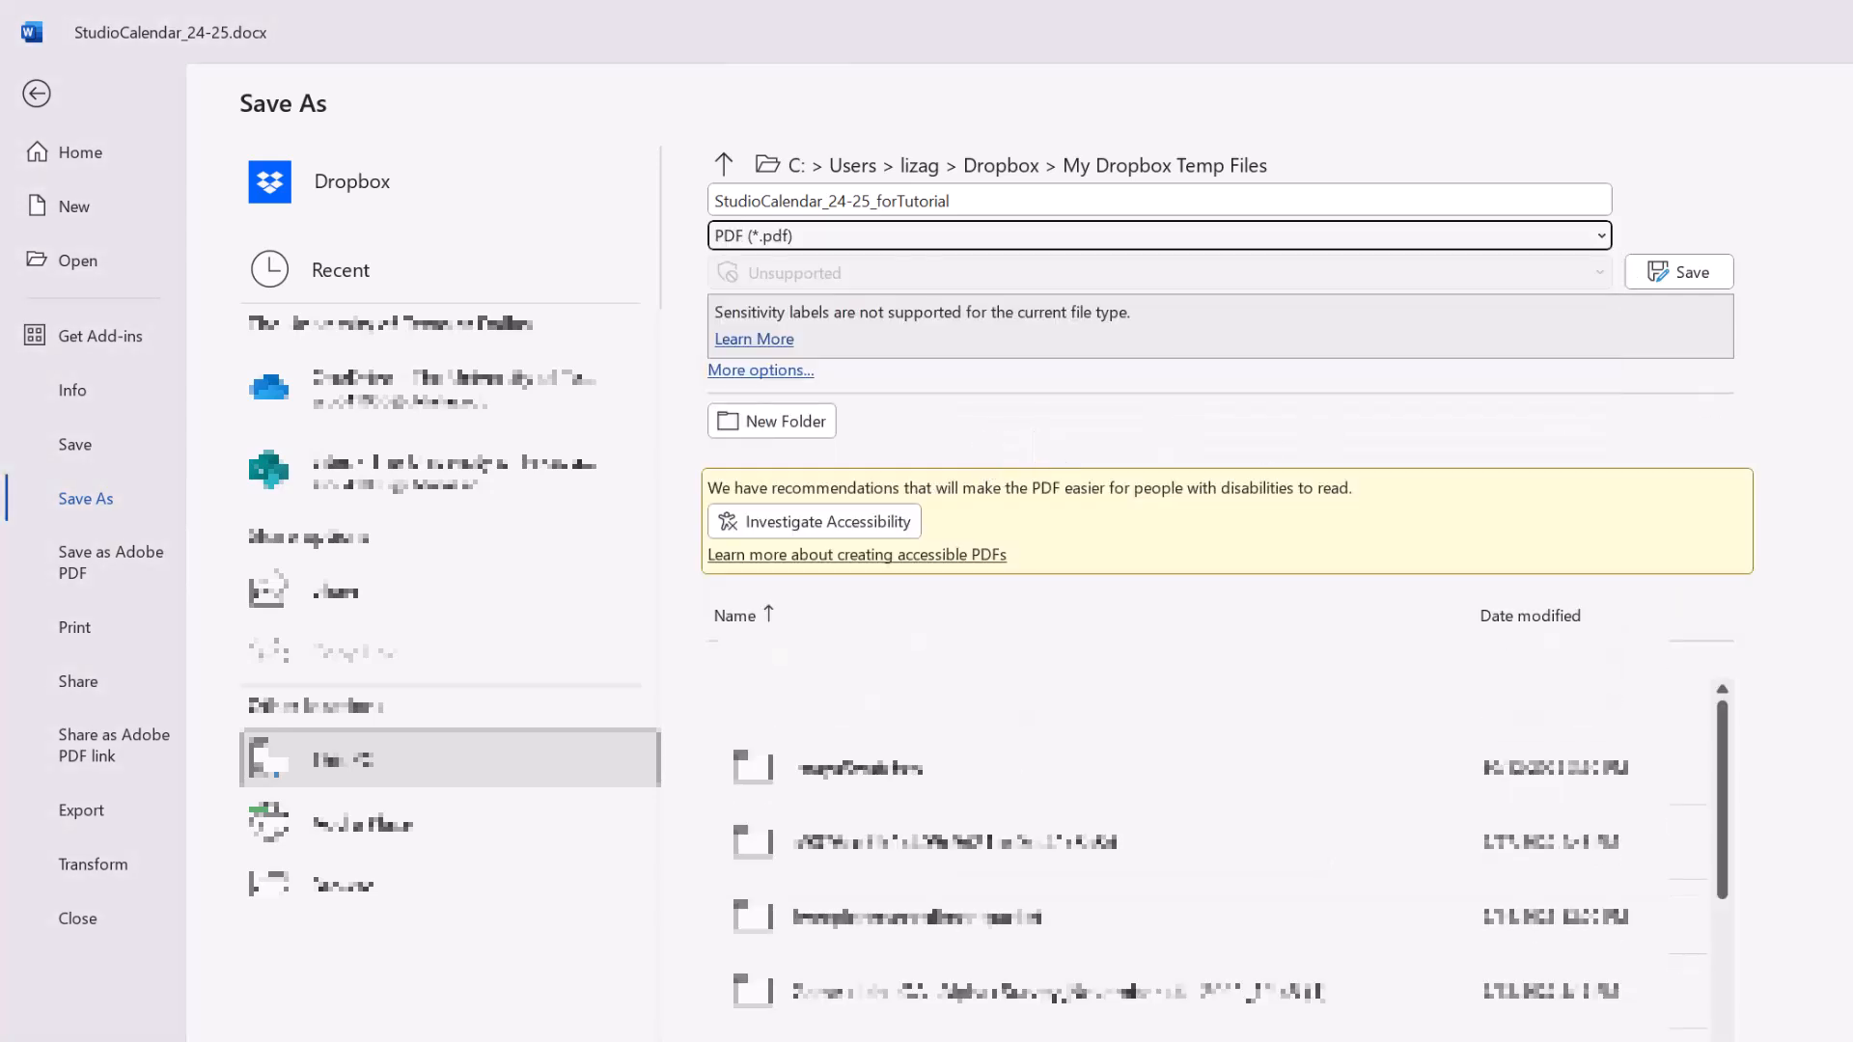
pyautogui.click(1700, 275)
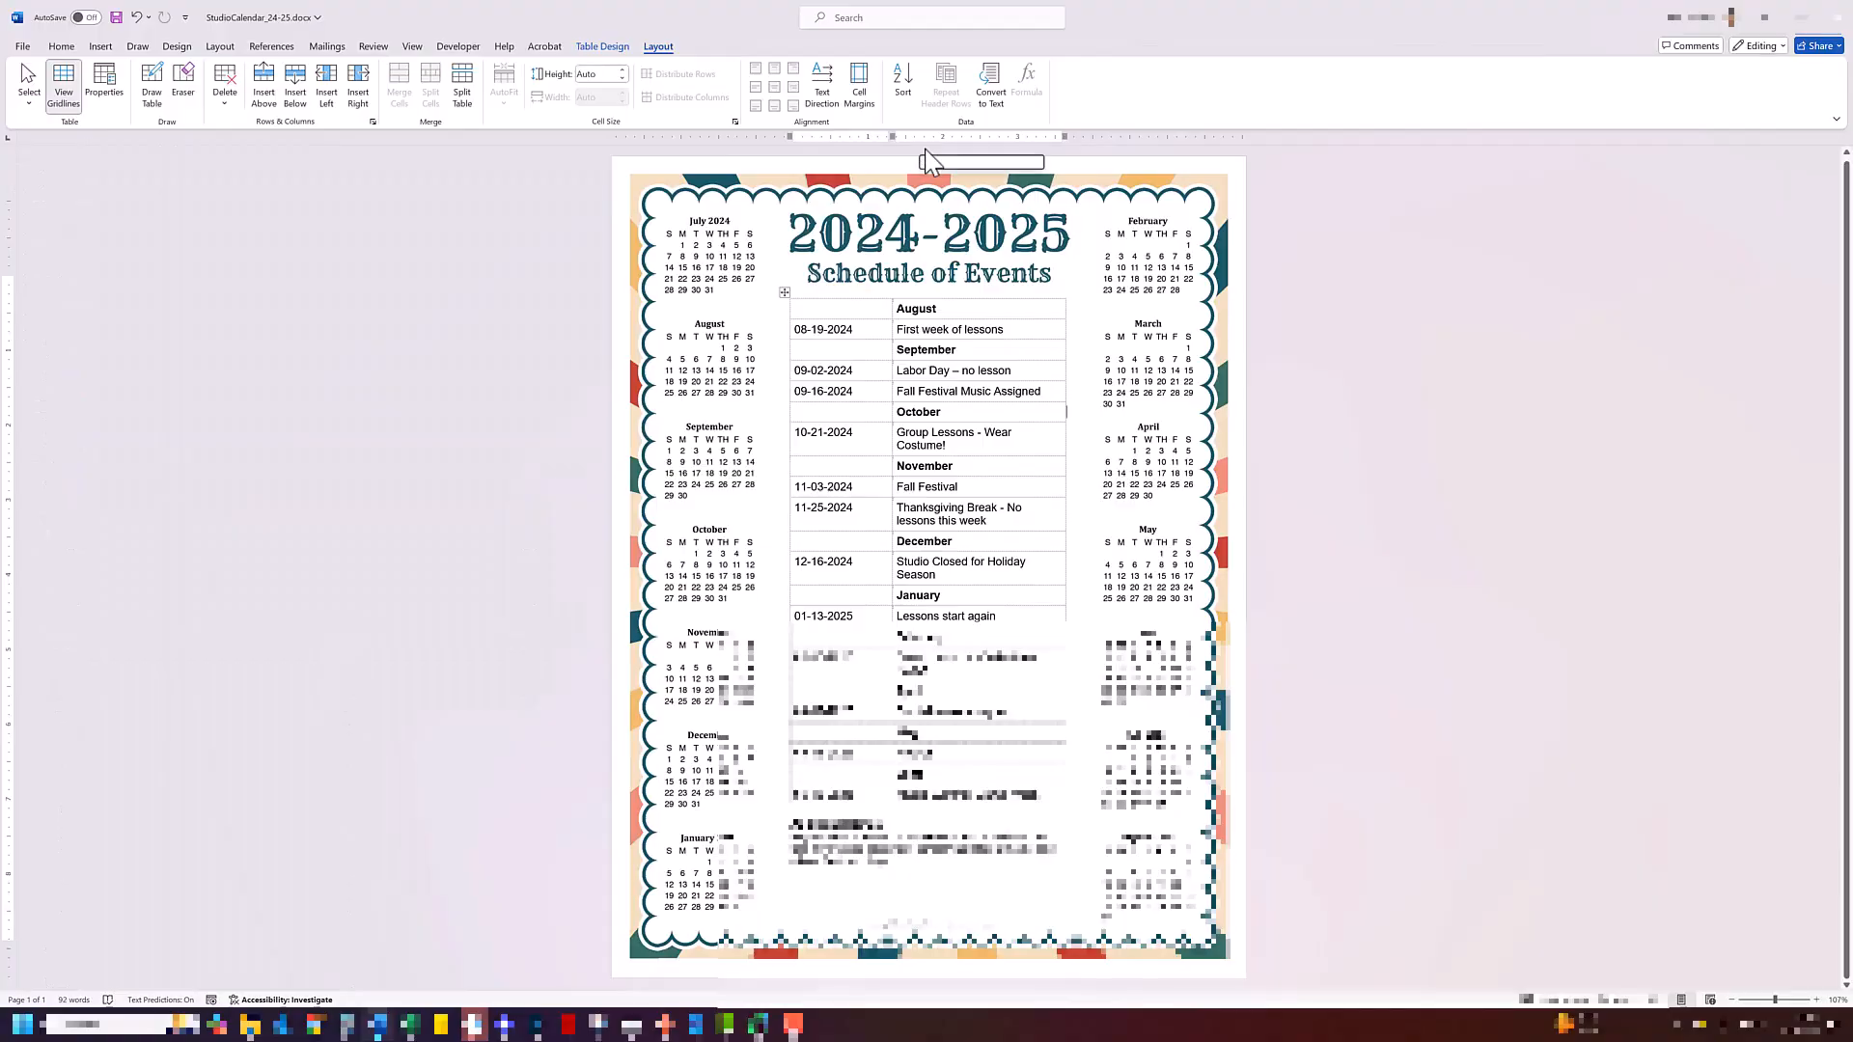
# - Switch to File Explorer and open StudioCalendar_24-25_forTutorial.pdf from the My Dropbox Temp Files folder
pyautogui.moveTo(252, 1030)
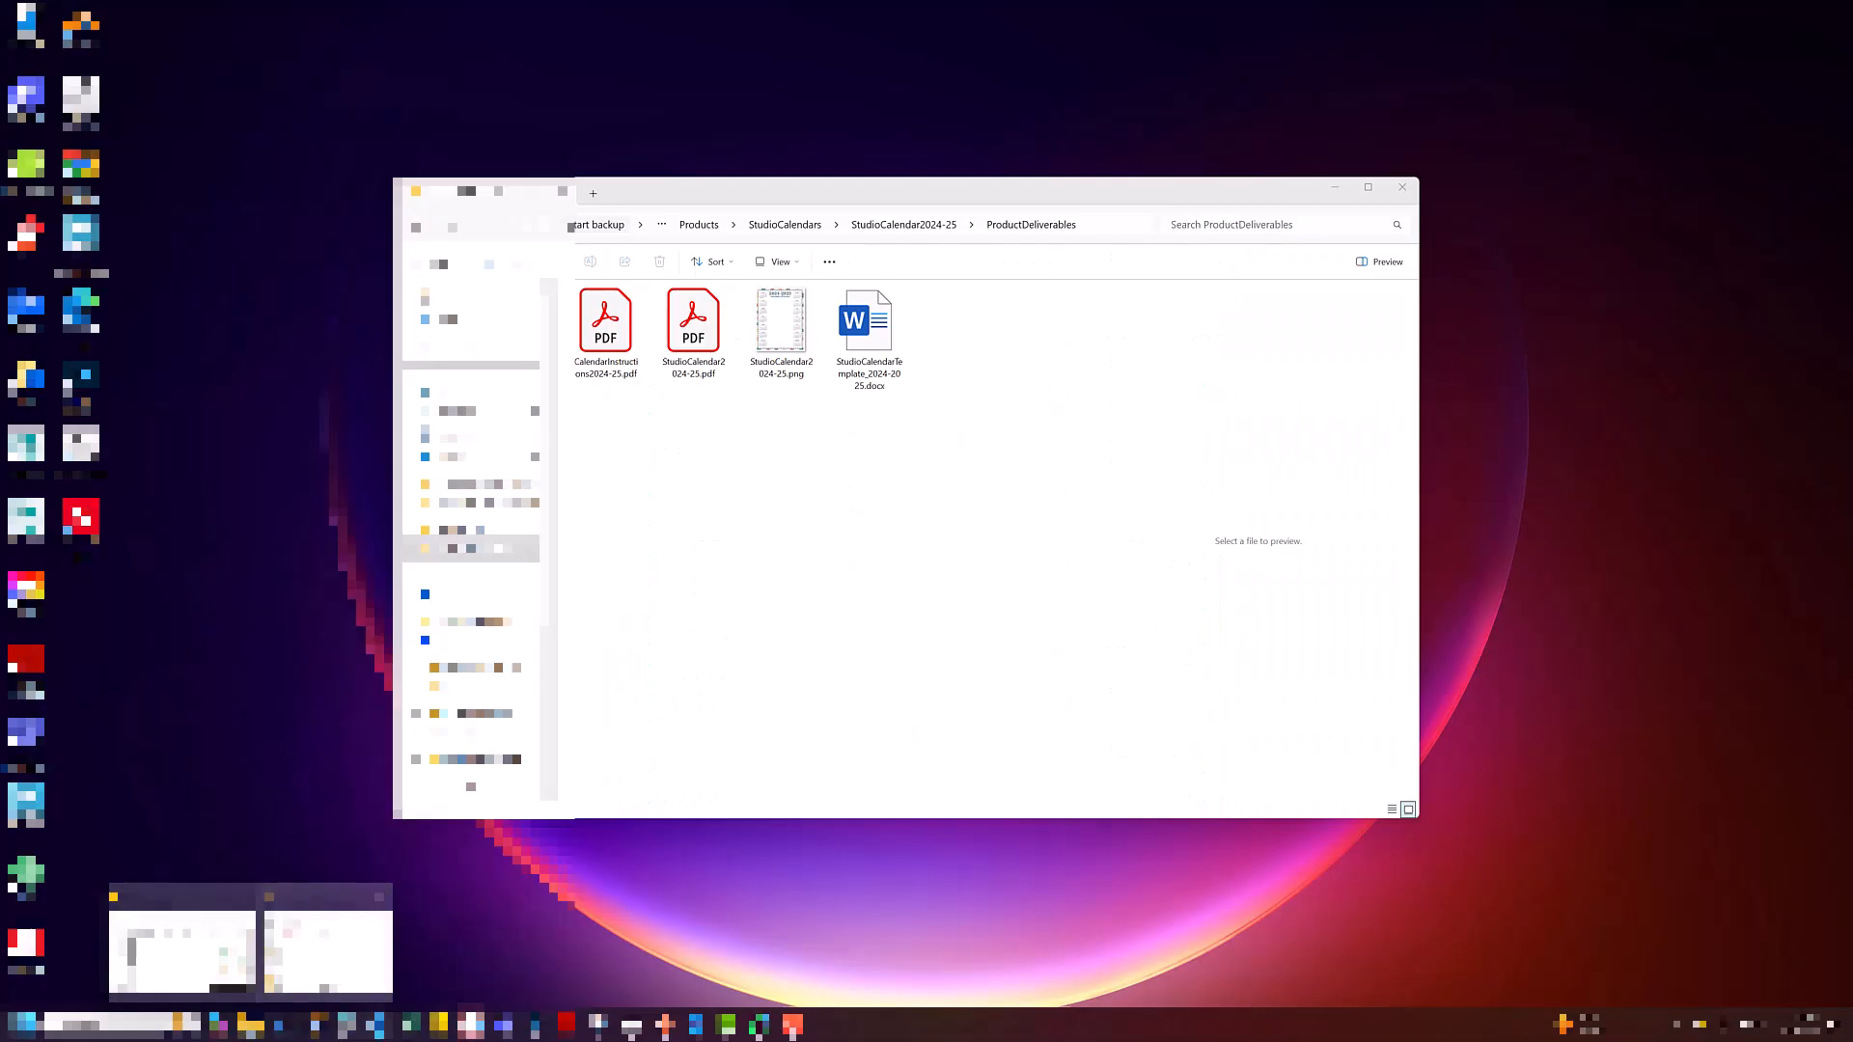
pyautogui.click(326, 951)
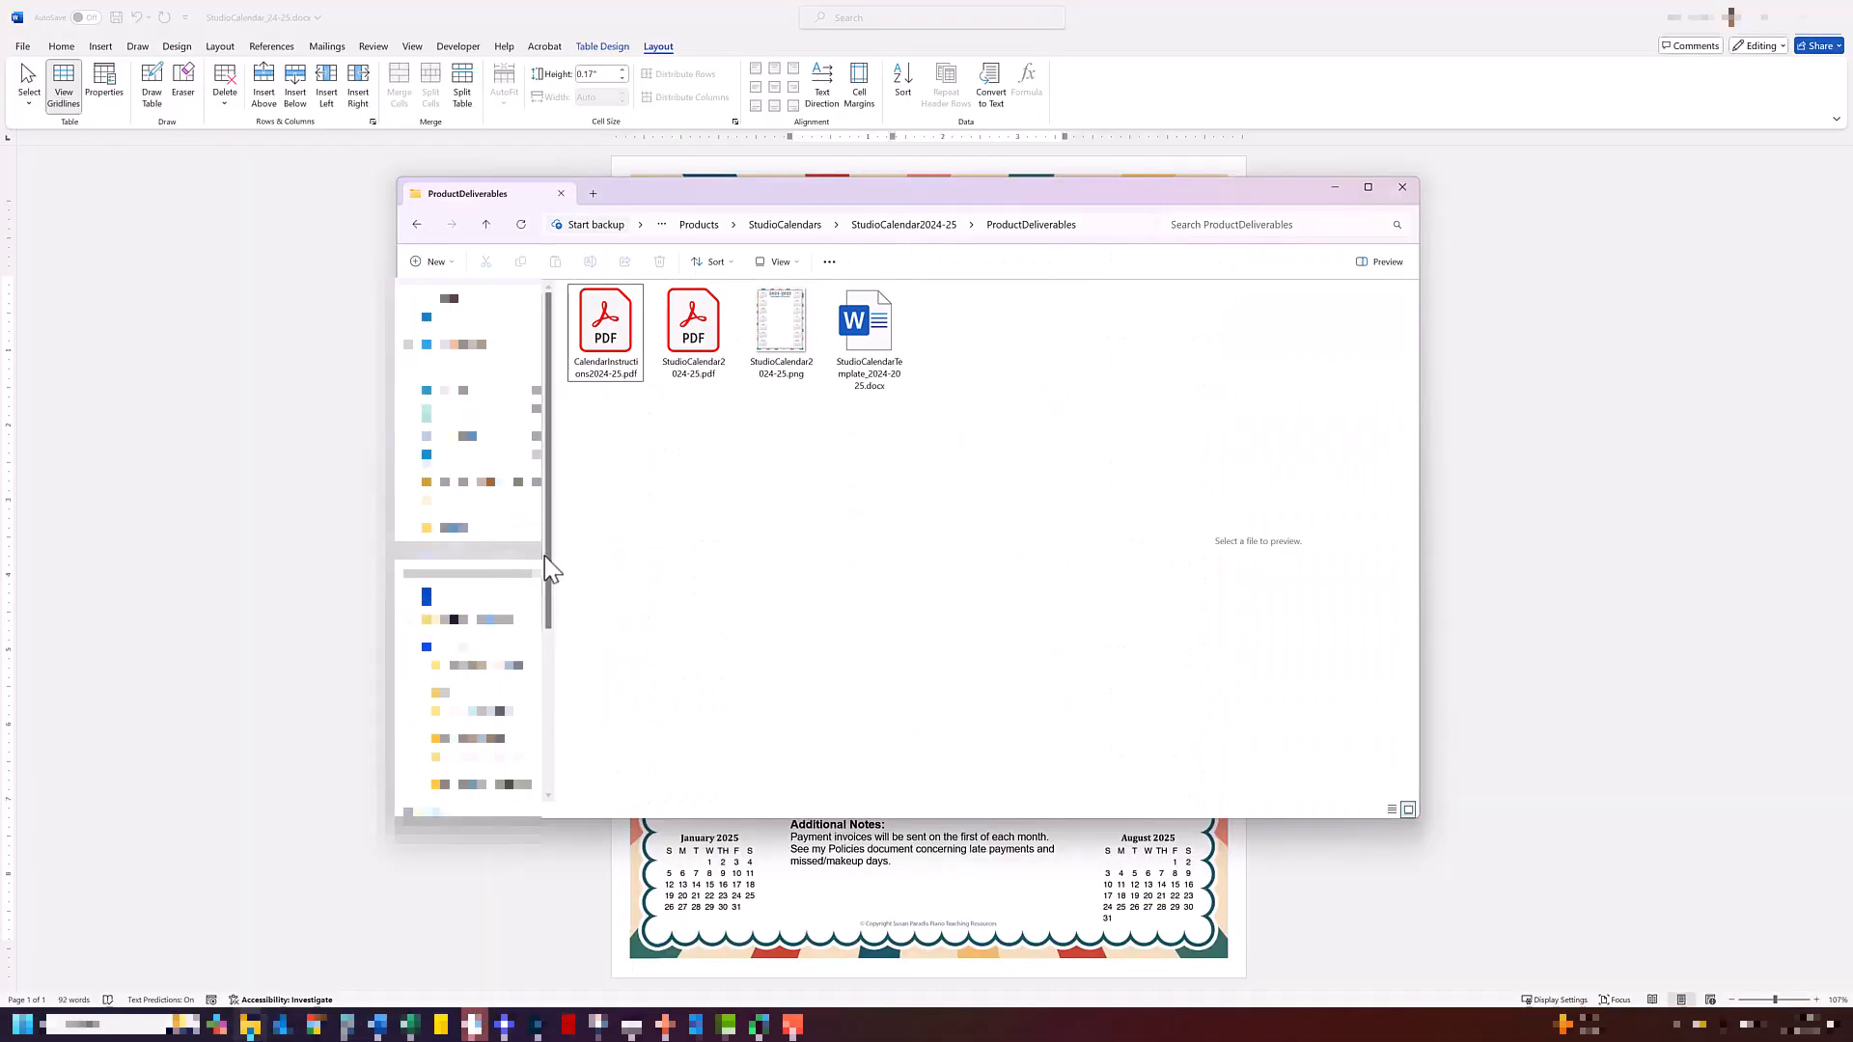
pyautogui.scroll(-10, 490, 649)
pyautogui.click(490, 640)
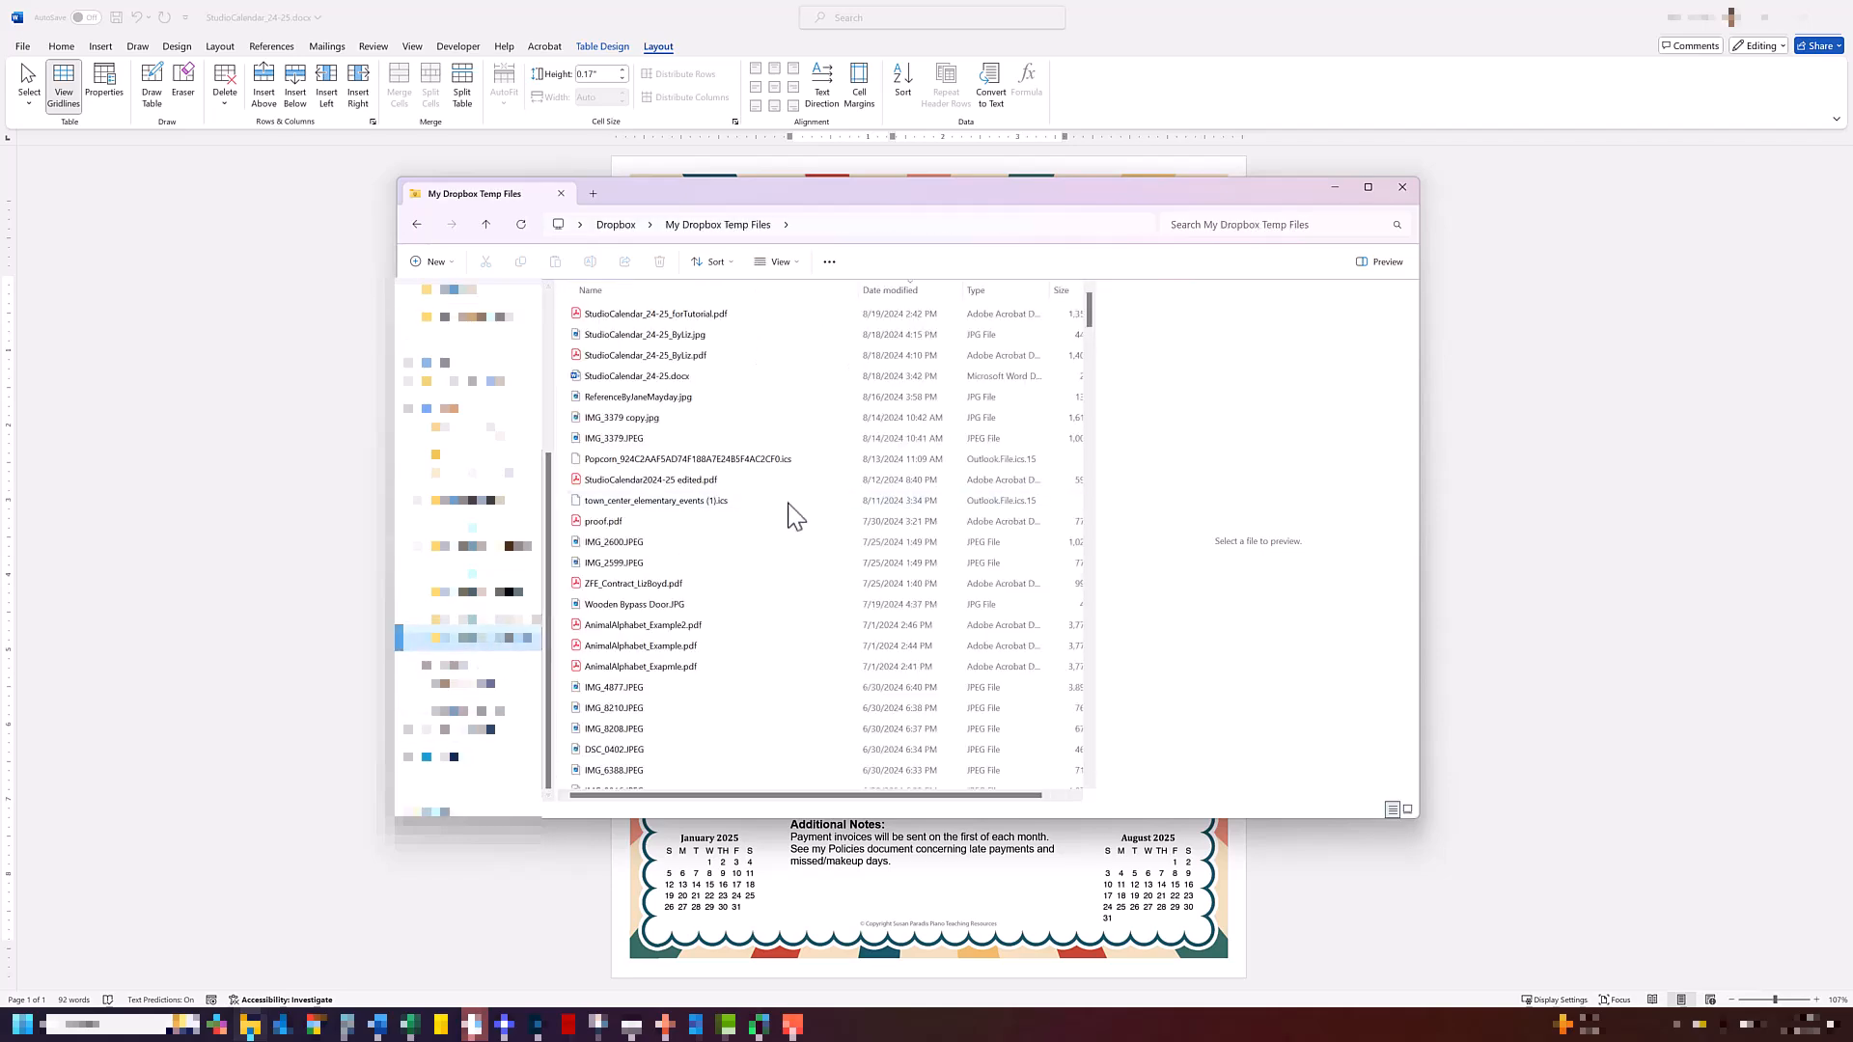
pyautogui.doubleClick(672, 316)
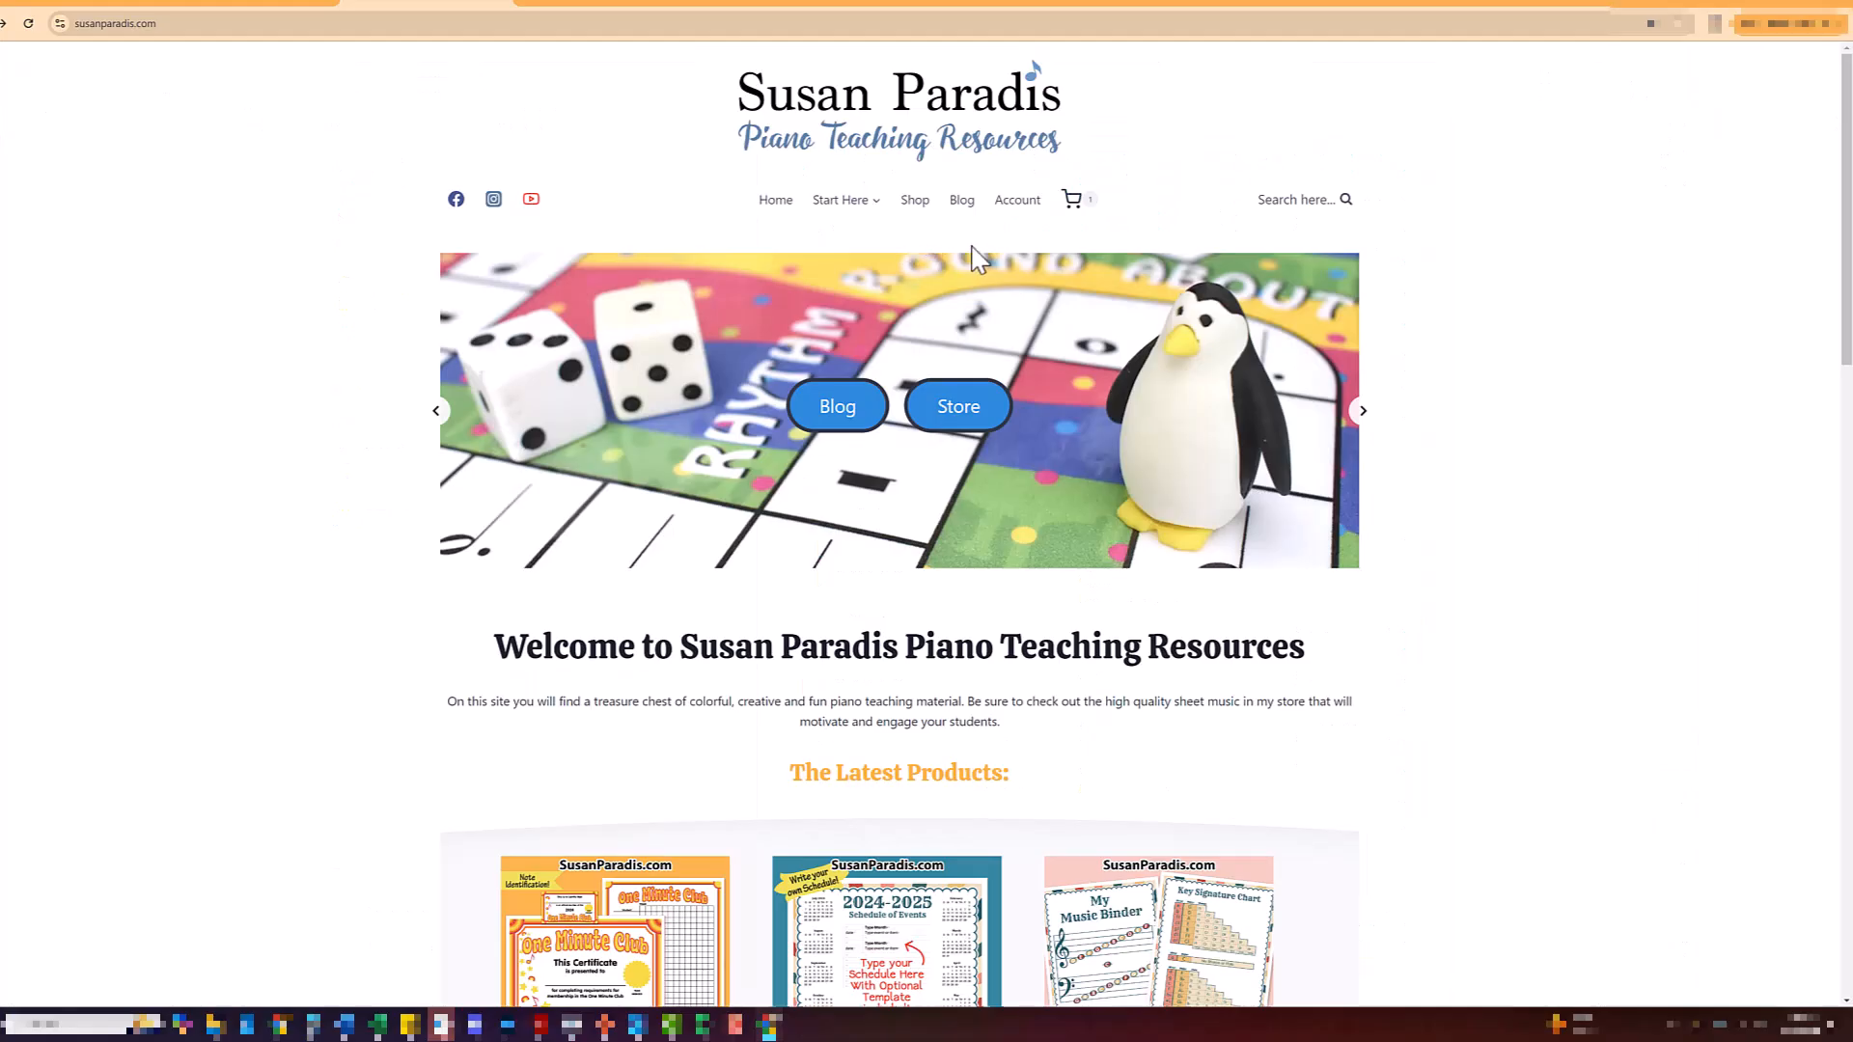
# - On susanparadis.com in the browser, open the site's contact page
pyautogui.moveTo(877, 207)
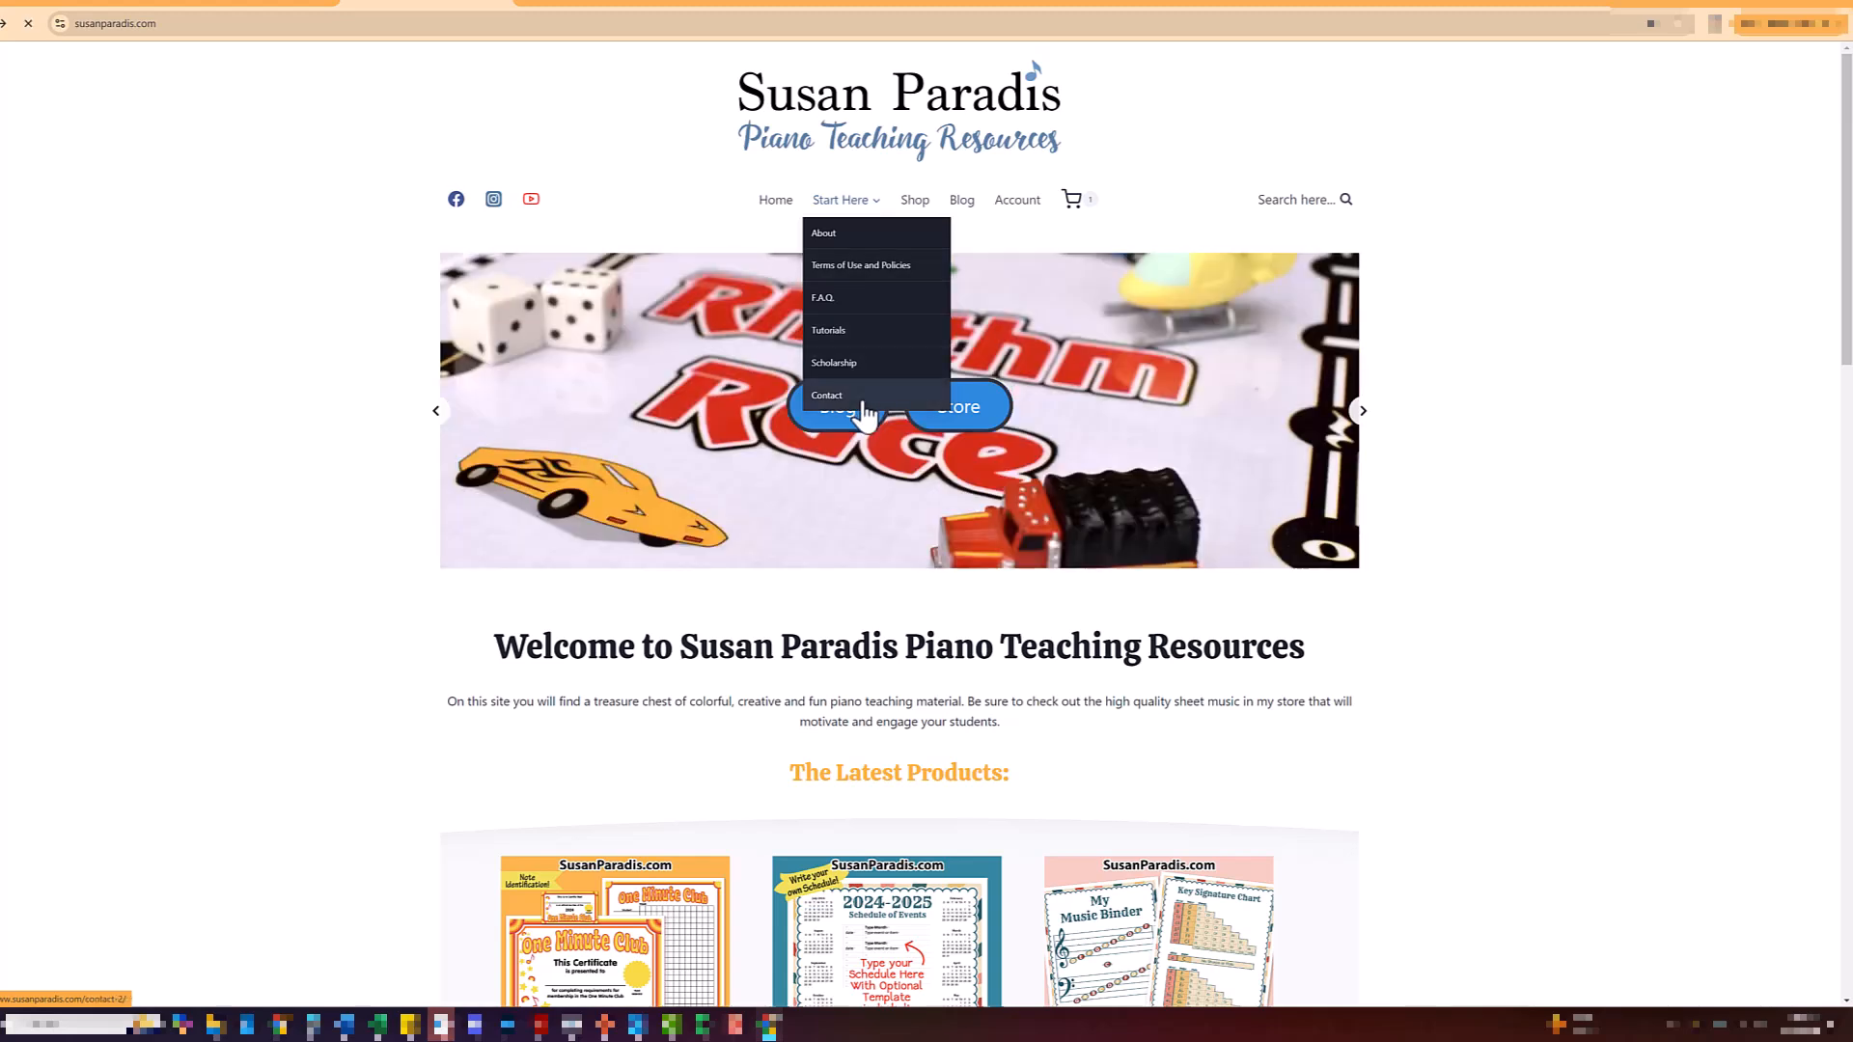
pyautogui.click(864, 397)
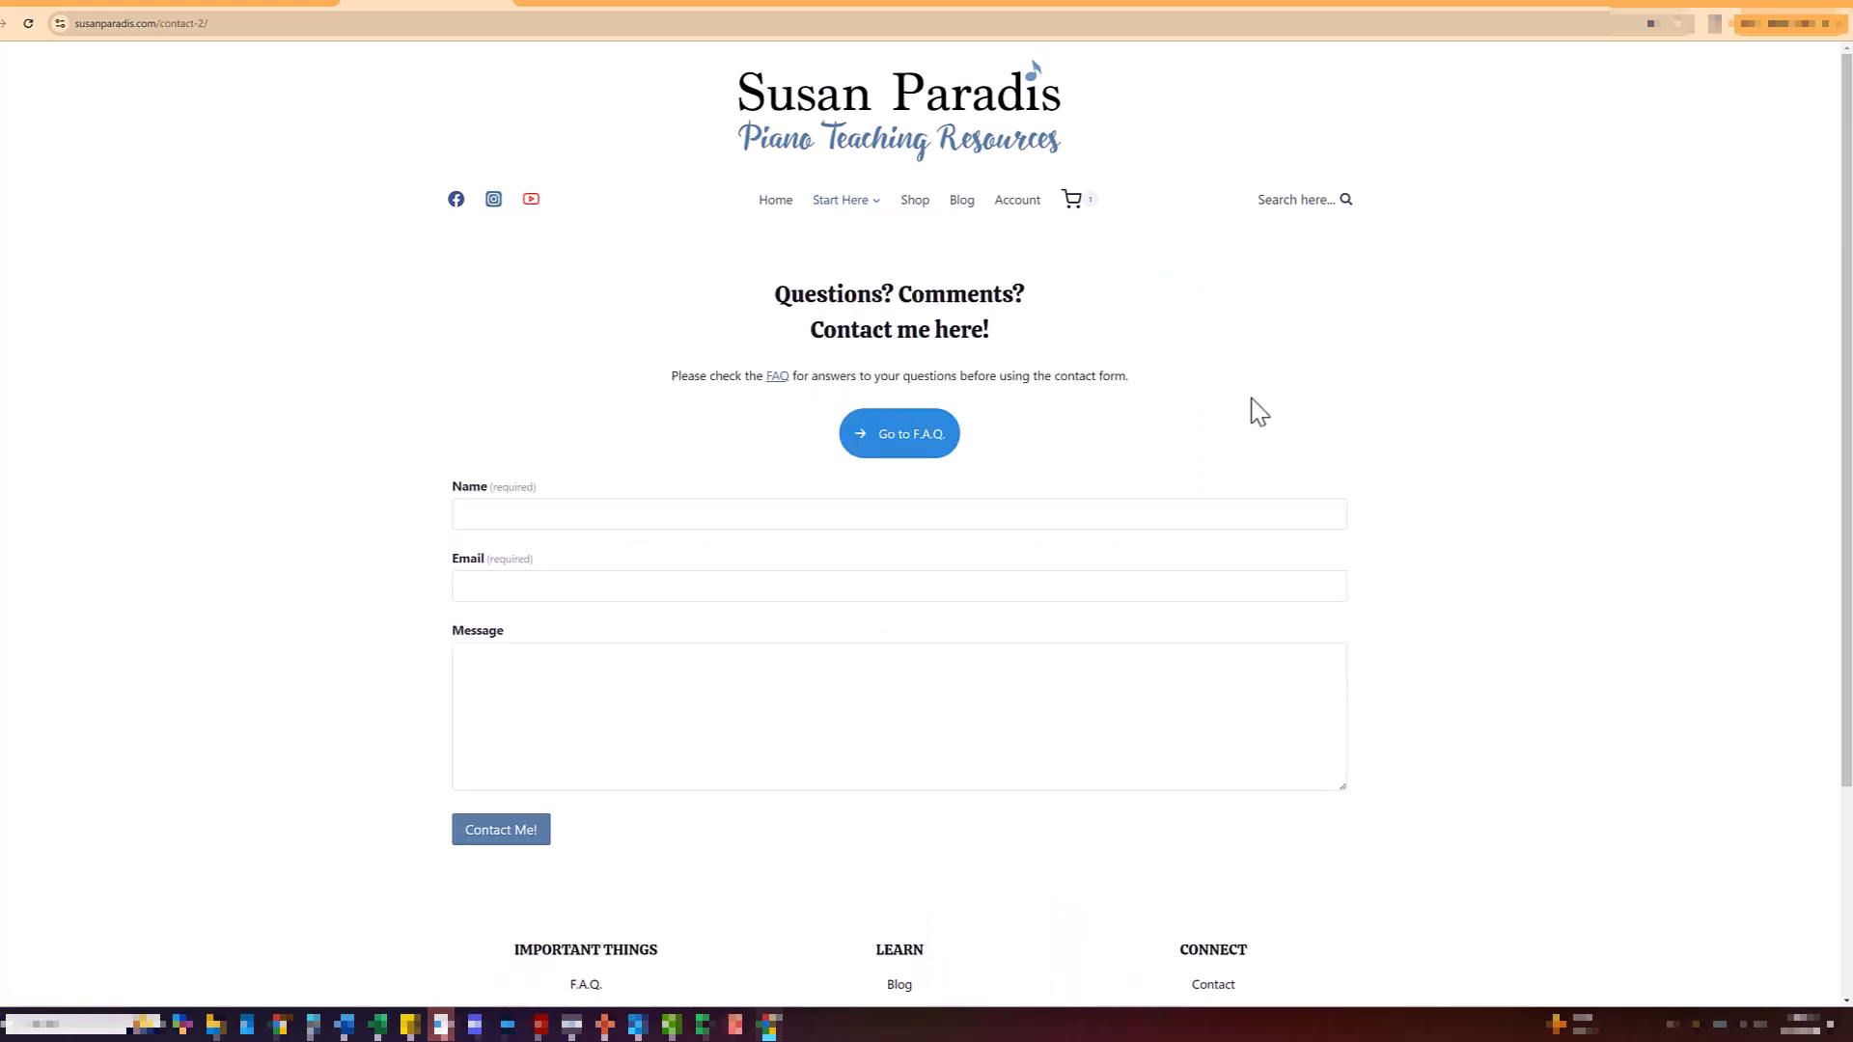